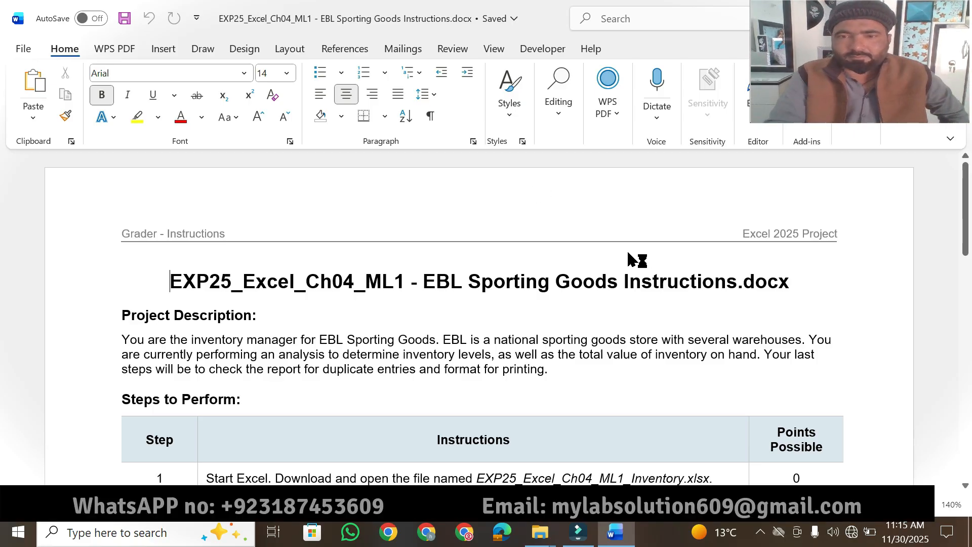
- Highlight the document title "EXP25_Excel_Ch04_ML1 - EBL Sporting Goods Instructions.docx" in yellow
left_click(933, 505)
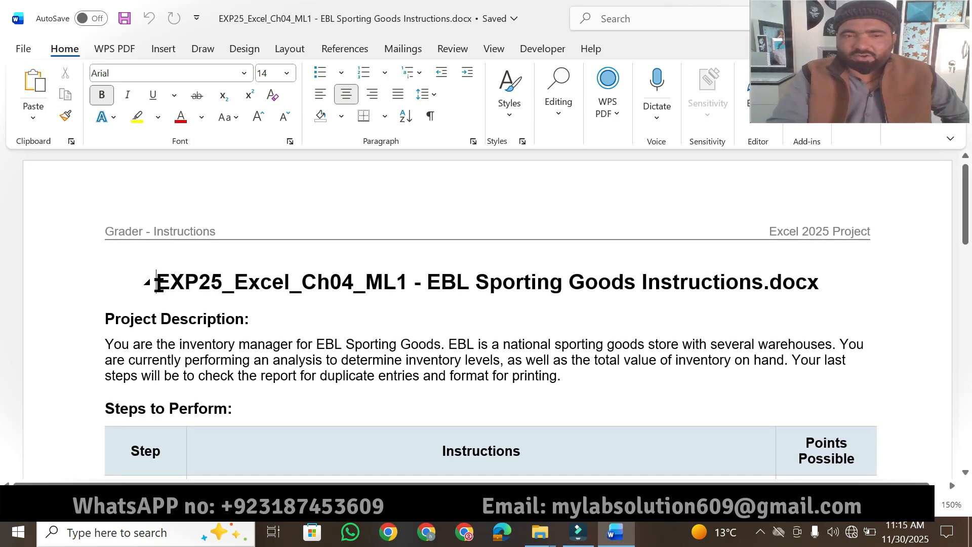
left_click_drag(158, 282, 318, 288)
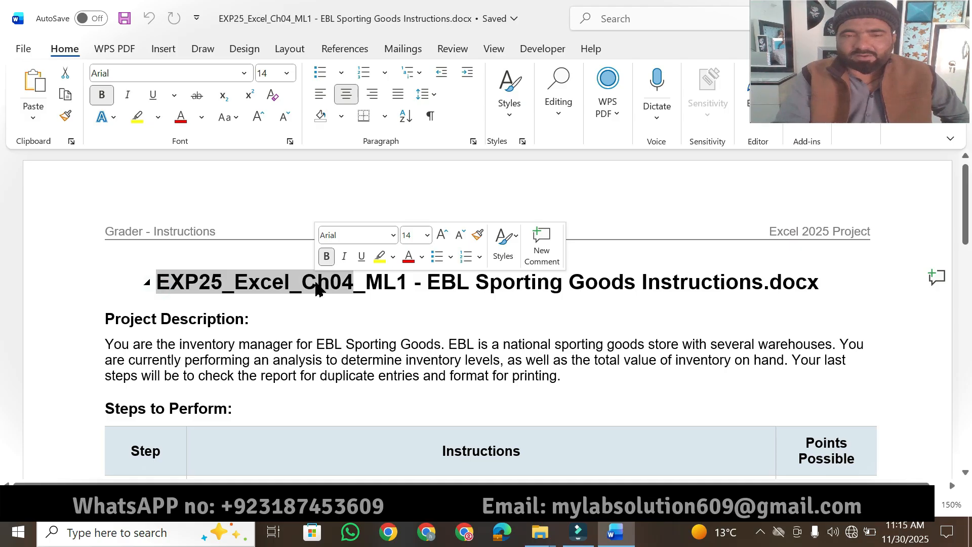
key("shift+Right")
key("shift+Right")
key("shift+Right")
key("shift+Right")
key("shift+Right")
key("shift+Right")
key("shift+Right")
key("shift+Right")
key("shift+Right")
key("shift+Right")
key("shift+Right")
key("shift+Right")
key("shift+Right")
key("shift+Right")
key("shift+Right")
key("shift+Right")
key("shift+Right")
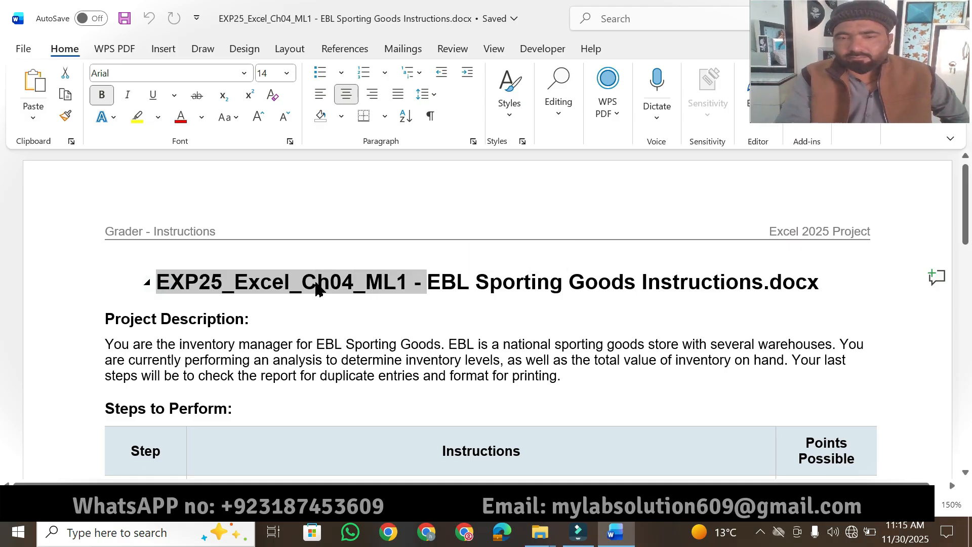
key("shift+Right")
key("shift+Right")
key("shift+Right")
key("shift+Right")
key("shift+Right")
key("shift+Right")
key("shift+Right")
key("shift+Right")
key("shift+Right")
key("shift+Right")
key("shift+Right")
key("shift+Right")
key("shift+Right")
key("shift+Right")
key("shift+Right")
key("shift+Right")
key("shift+Right")
key("shift+Right")
key("shift+Right")
key("shift+Right")
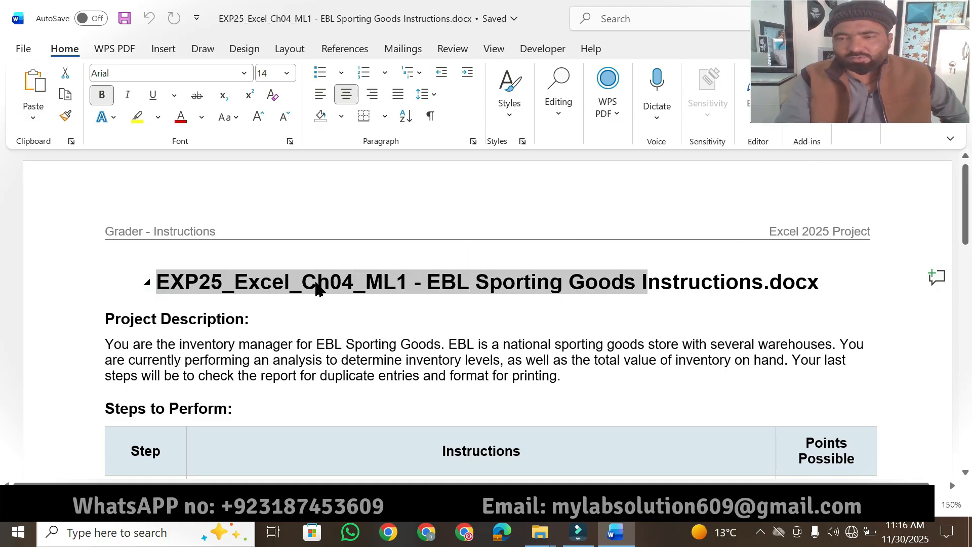
key("shift+Right")
key("shift+Right")
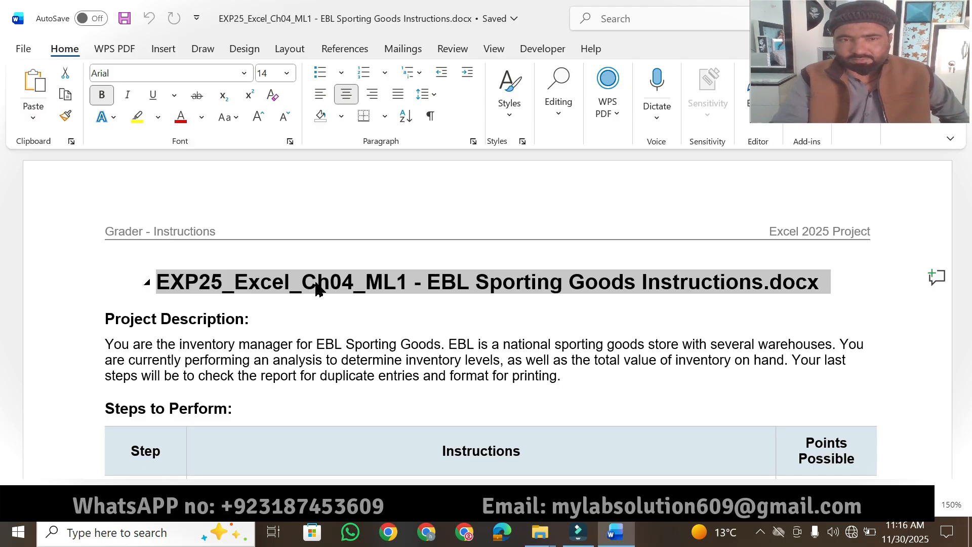
left_click(137, 117)
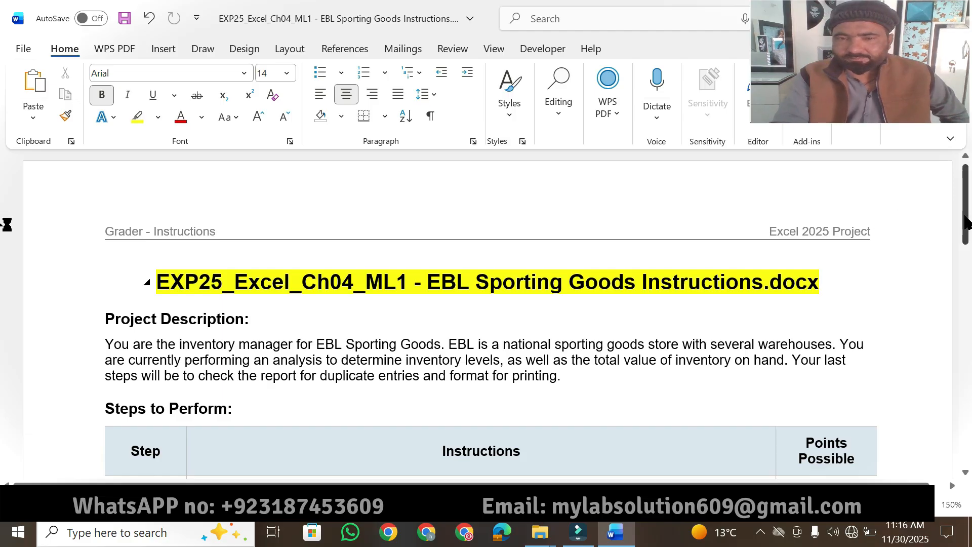
- Highlight the "Project Description:" heading in yellow
left_click_drag(966, 221, 964, 243)
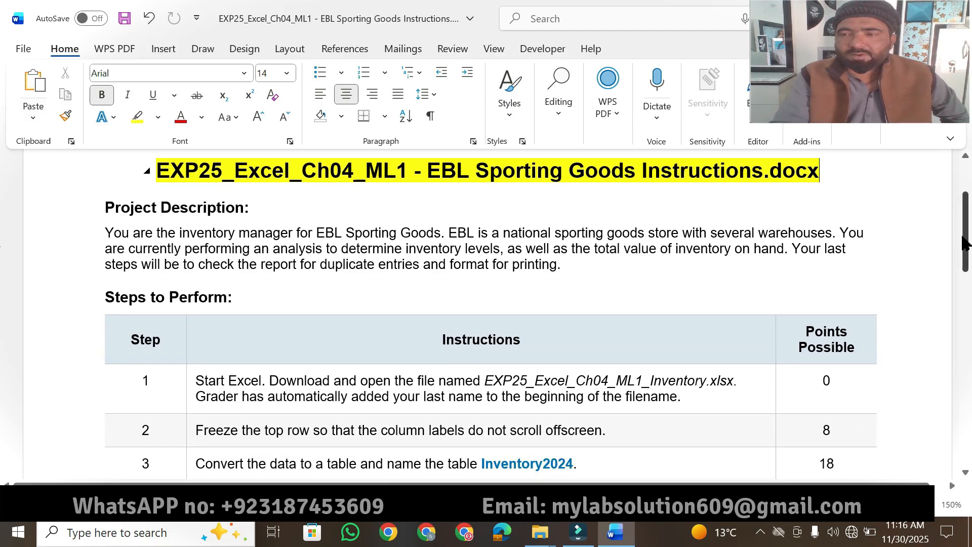
scroll(958, 248, "down", 1)
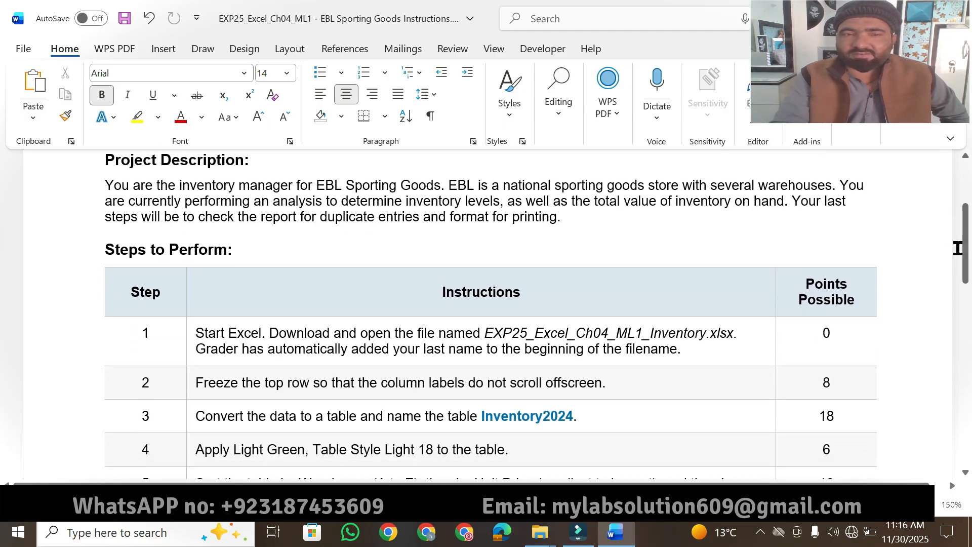
left_click_drag(964, 253, 965, 389)
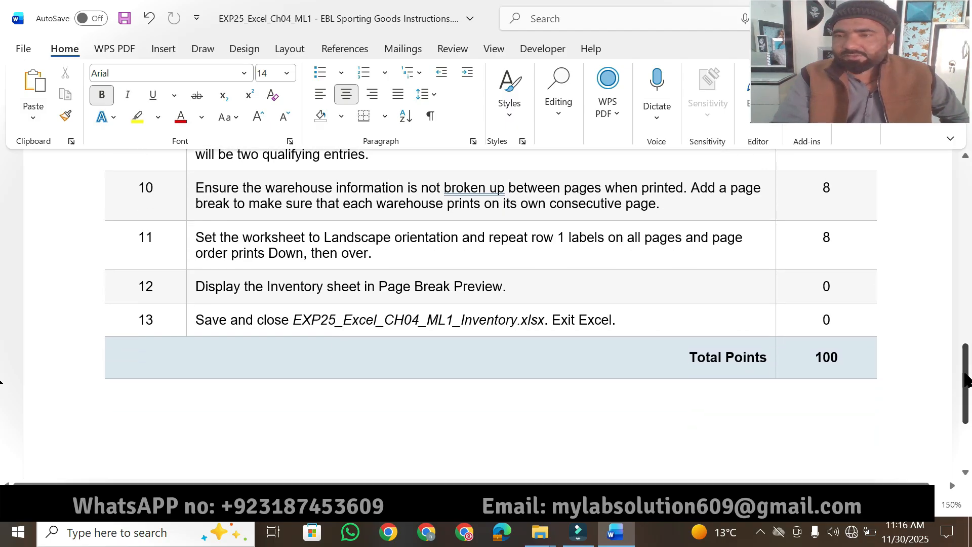
left_click_drag(965, 380, 965, 232)
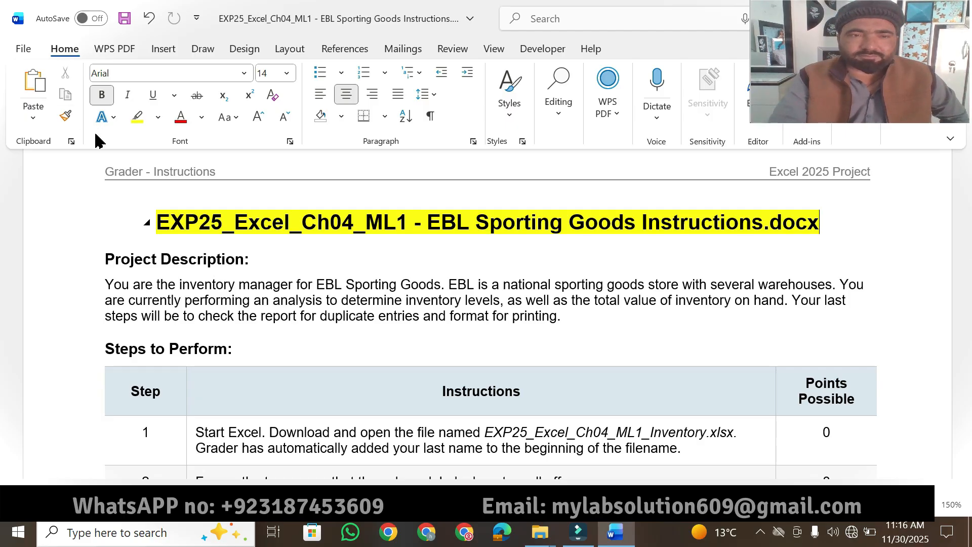
left_click(137, 117)
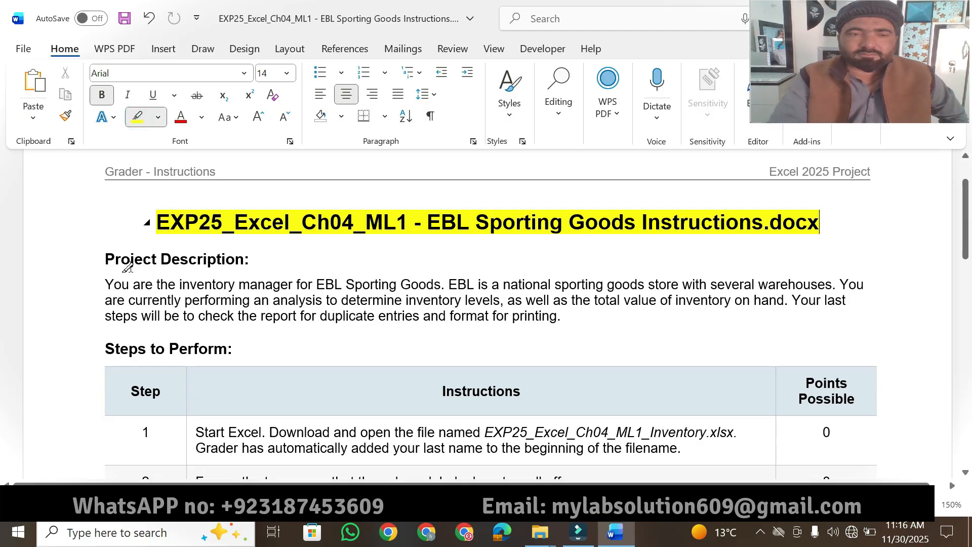
left_click_drag(104, 258, 250, 259)
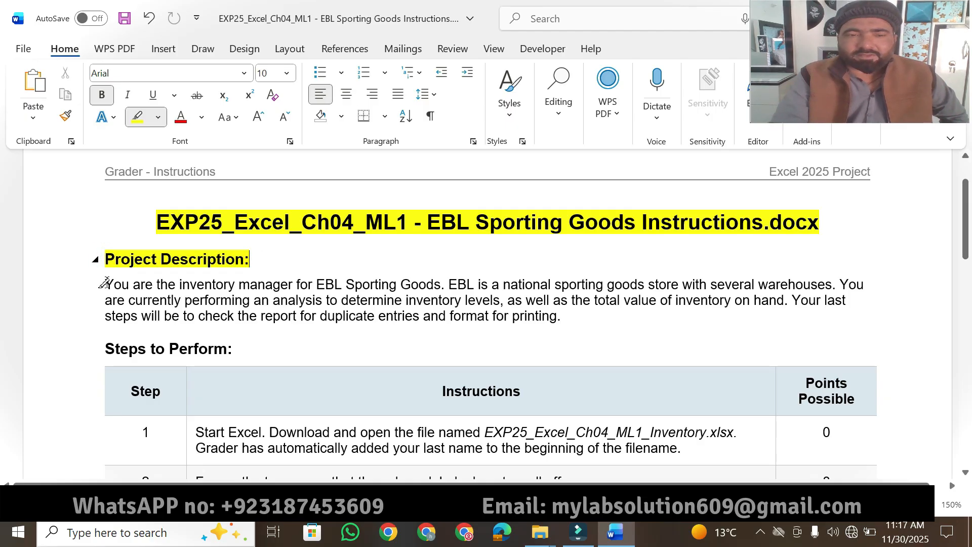
- Highlight the project description's key phrases in yellow, from the inventory manager role to checking duplicate entries and formatting for printing
mouse_move(102, 286)
left_mouse_down()
mouse_move(455, 281)
mouse_move(440, 281)
left_mouse_up()
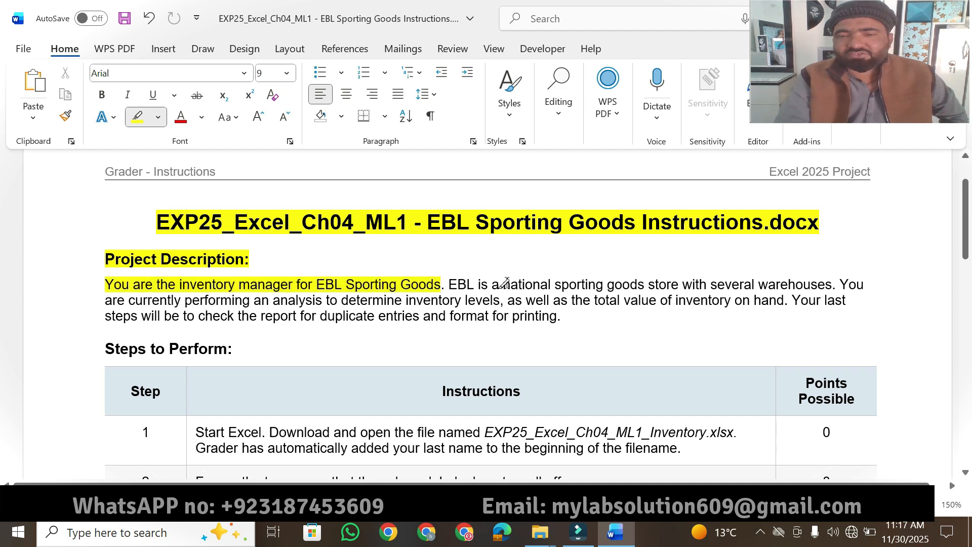
left_click_drag(502, 282, 661, 285)
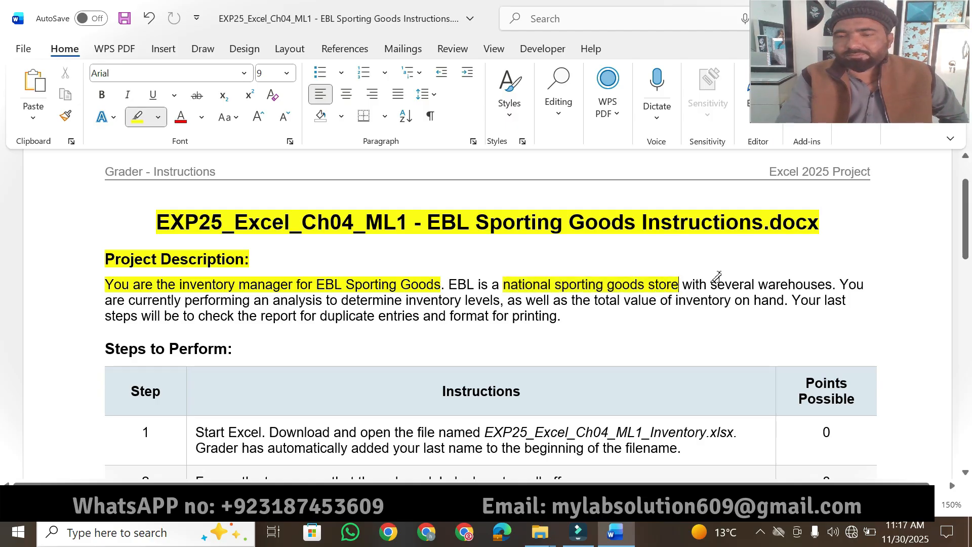
left_click_drag(709, 285, 832, 285)
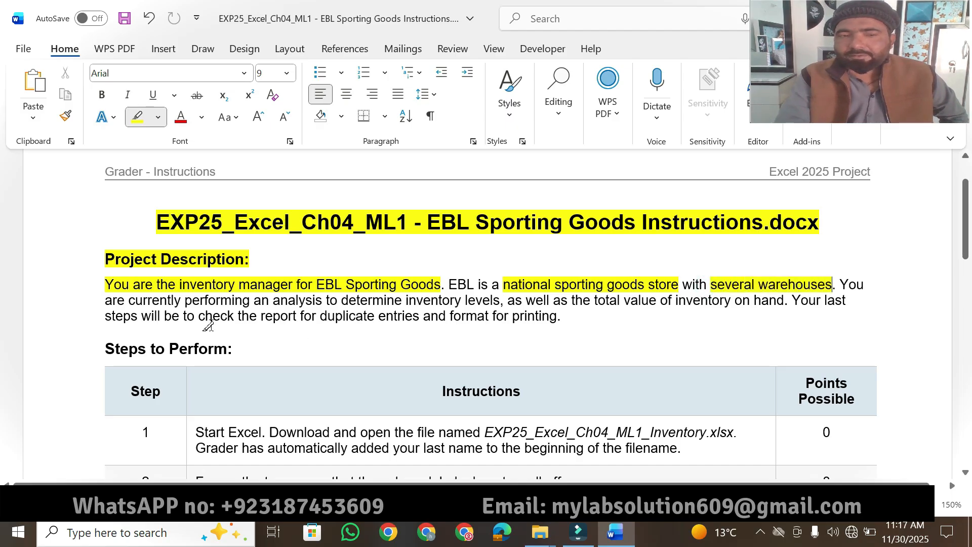
mouse_move(128, 299)
left_mouse_down()
mouse_move(391, 300)
mouse_move(430, 284)
mouse_move(504, 301)
left_mouse_up()
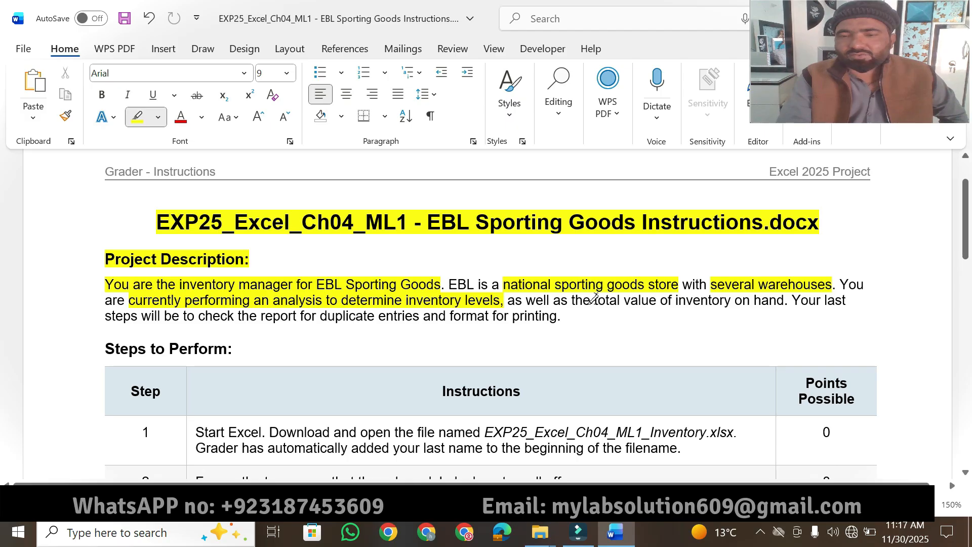
left_click_drag(591, 298, 785, 305)
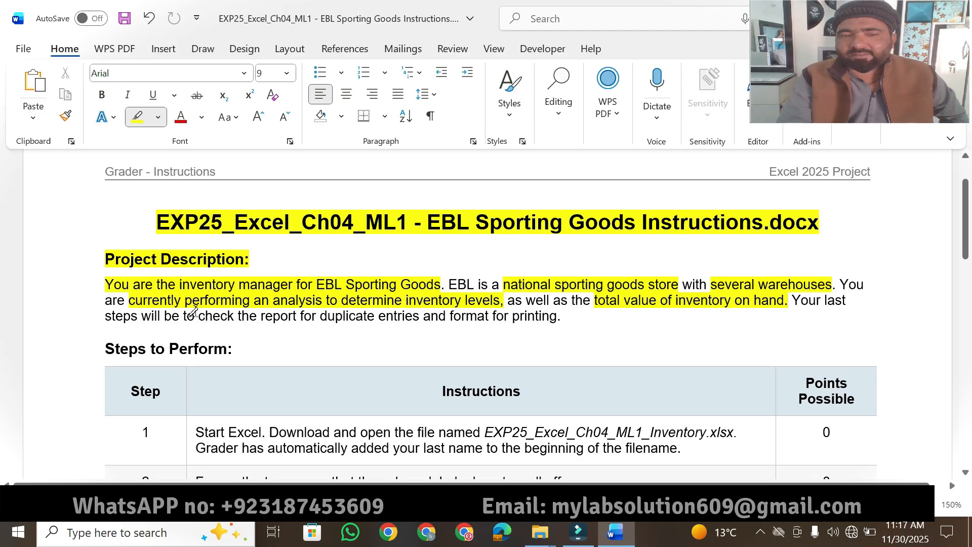
mouse_move(197, 315)
left_mouse_down()
mouse_move(297, 326)
mouse_move(321, 314)
mouse_move(557, 319)
left_mouse_up()
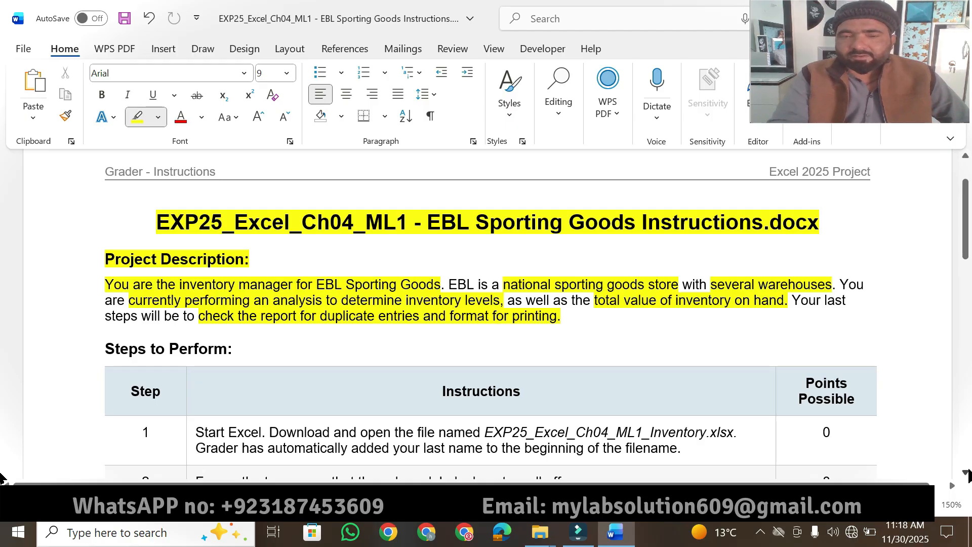
- Highlight the "Steps to Perform:" heading and the table's "Instructions" column header in yellow
scroll(967, 476, "down", 5)
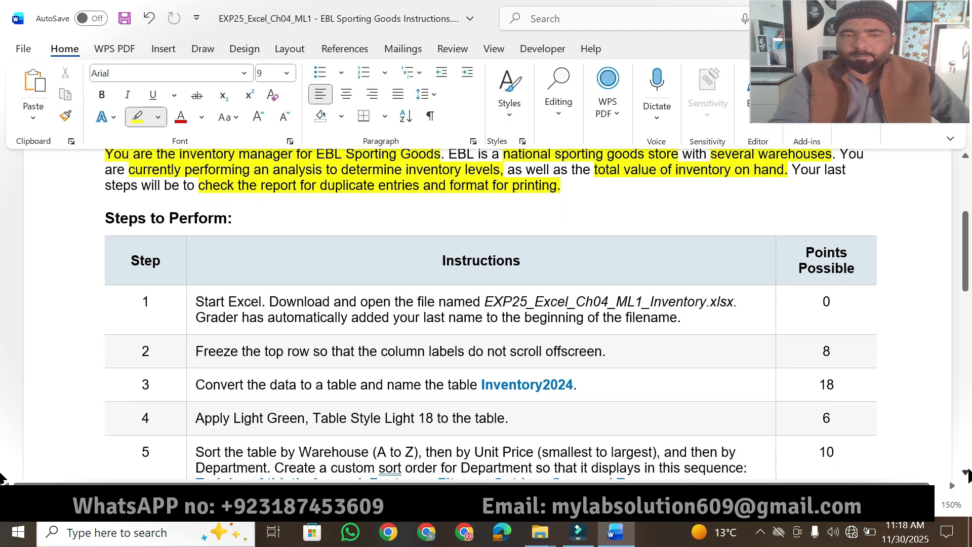
scroll(968, 474, "down", 2)
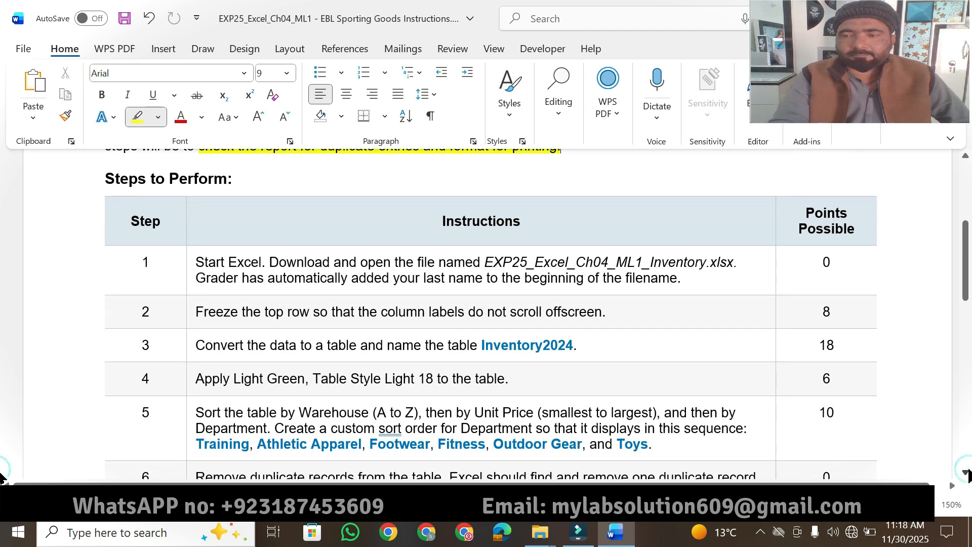
left_click(965, 472)
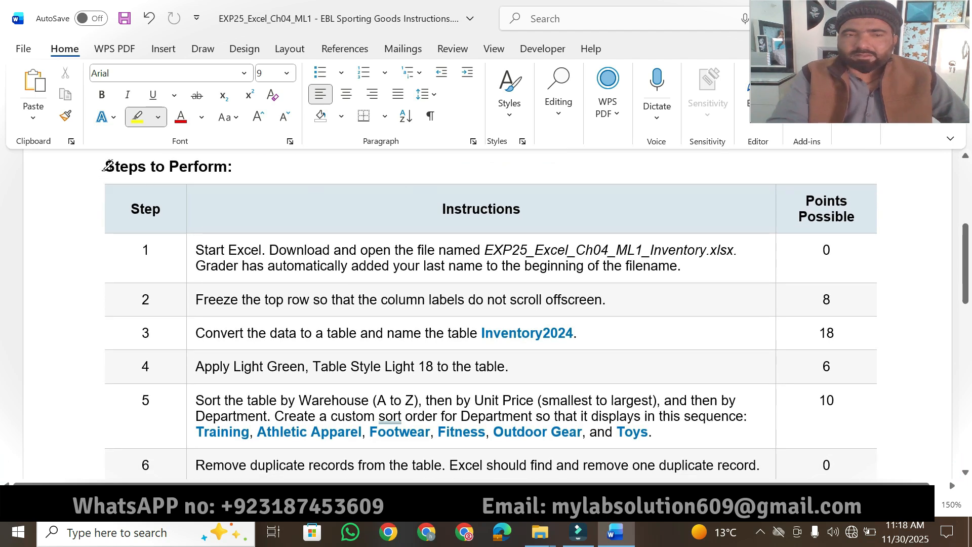
left_click_drag(105, 166, 246, 160)
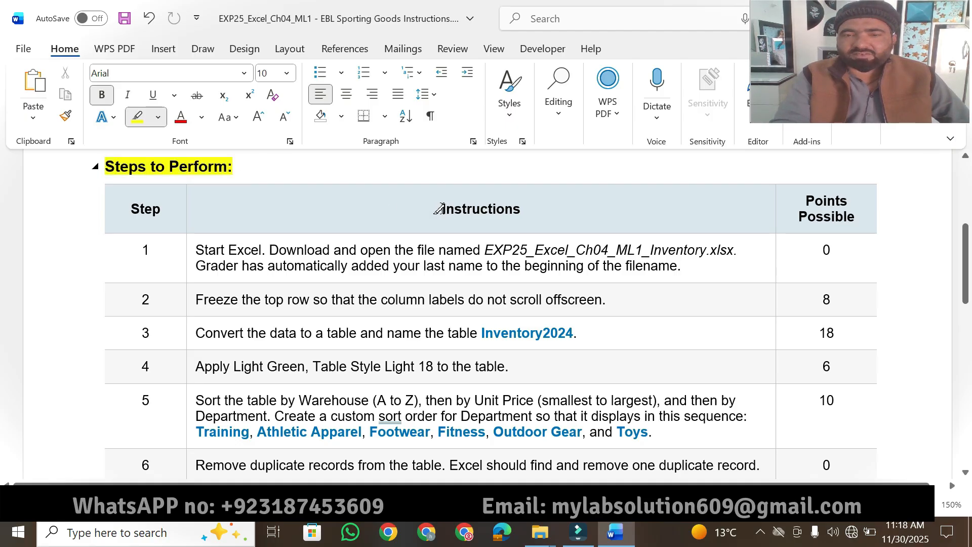
left_click_drag(435, 209, 527, 209)
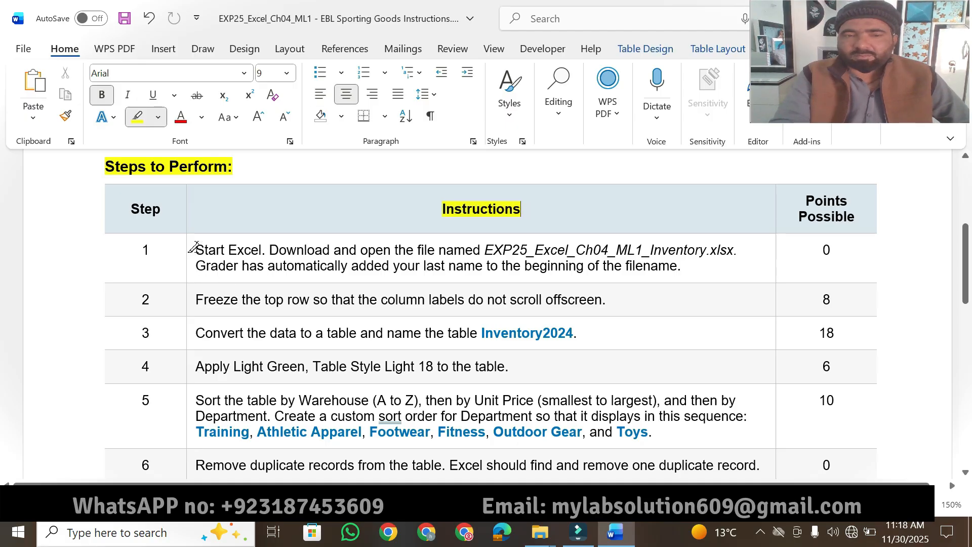
- Highlight both lines of the step 1 instruction about downloading and opening EXP25_Excel_Ch04_ML1_Inventory.xlsx in yellow
left_click_drag(195, 248, 257, 245)
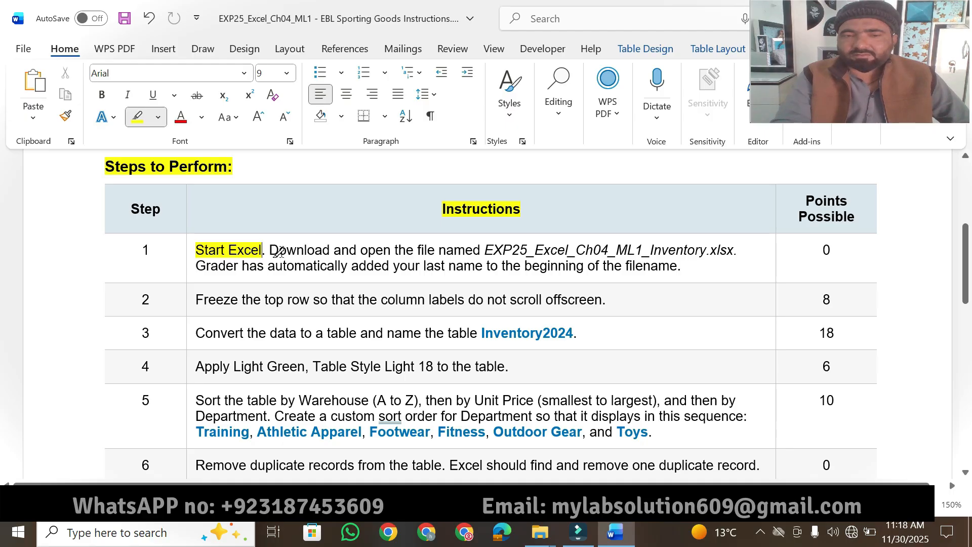
mouse_move(265, 248)
left_mouse_down()
mouse_move(380, 260)
mouse_move(449, 245)
mouse_move(740, 248)
left_mouse_up()
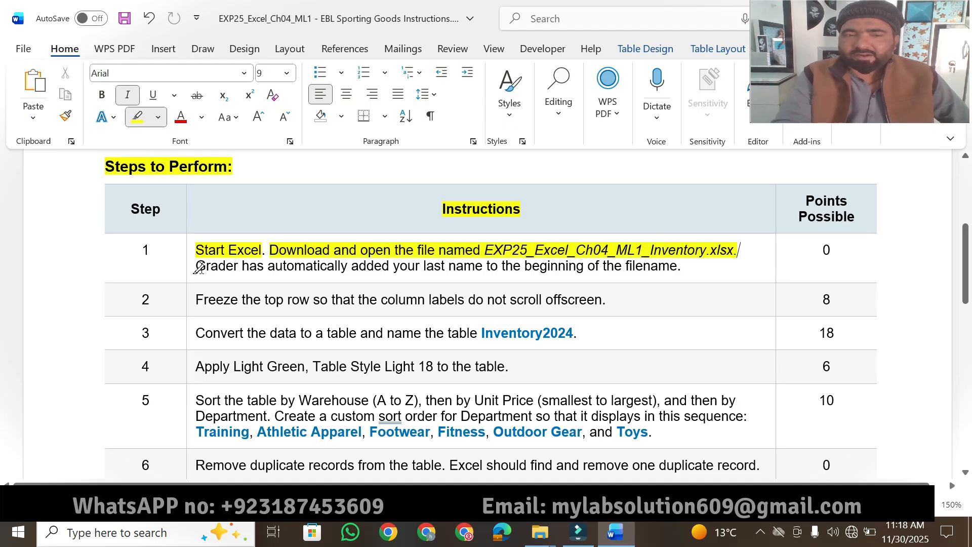
left_click_drag(198, 267, 679, 265)
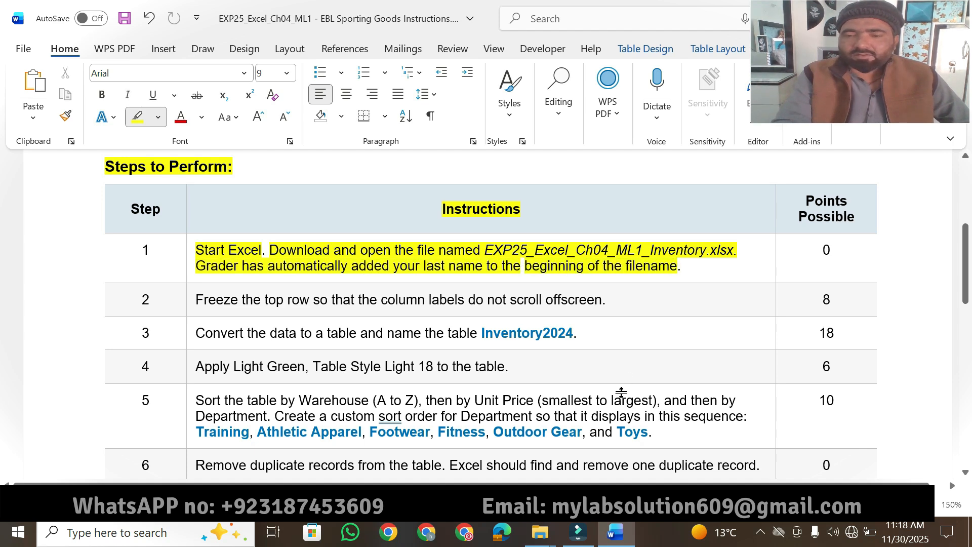
- Open the EXP25_Excel_Ch04_ML1_Inventory workbook in Excel from the EBL Sporting Goods project folder
mouse_move(541, 531)
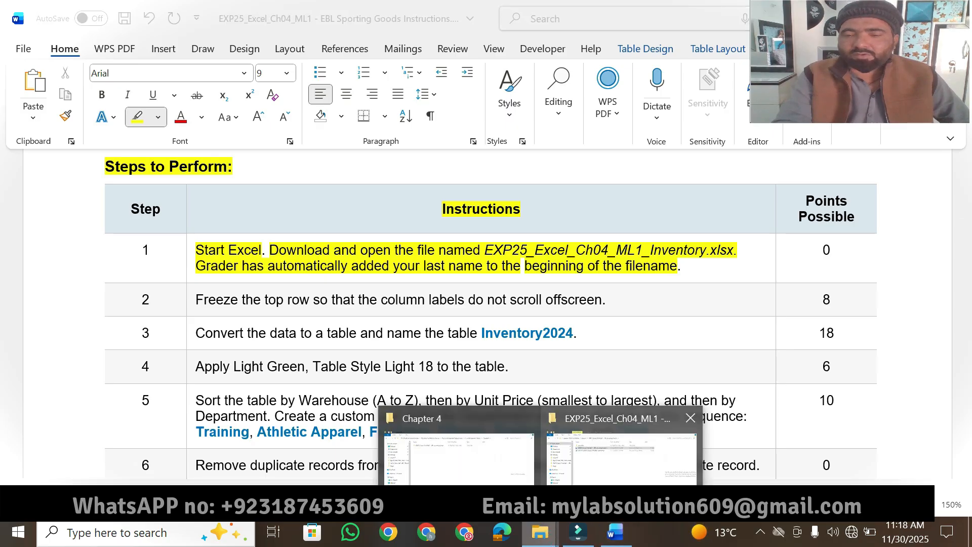
left_click(614, 463)
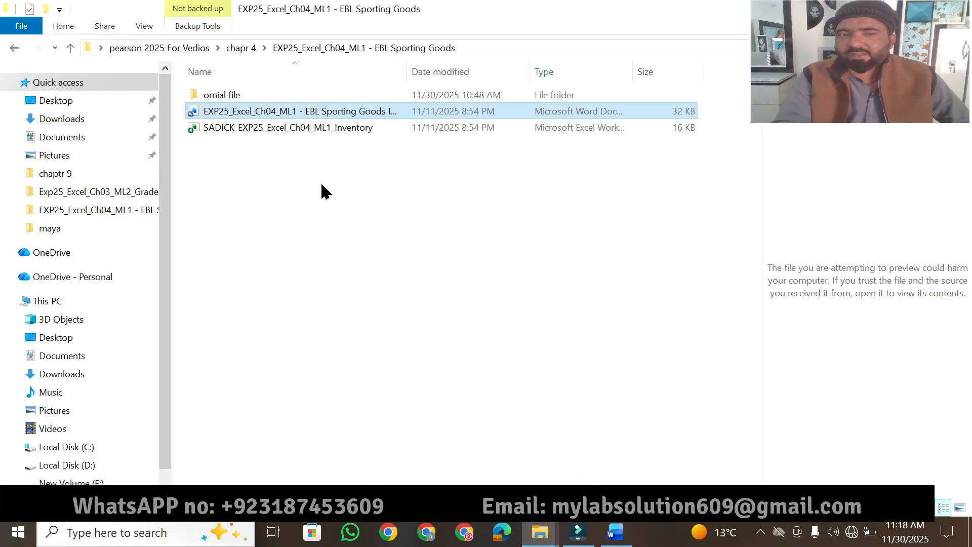
double_click(269, 128)
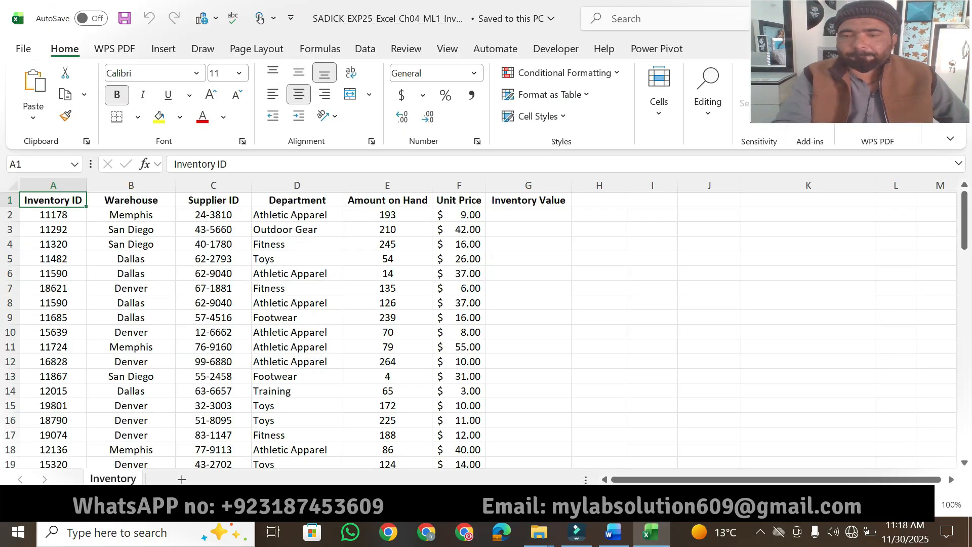
left_click(613, 532)
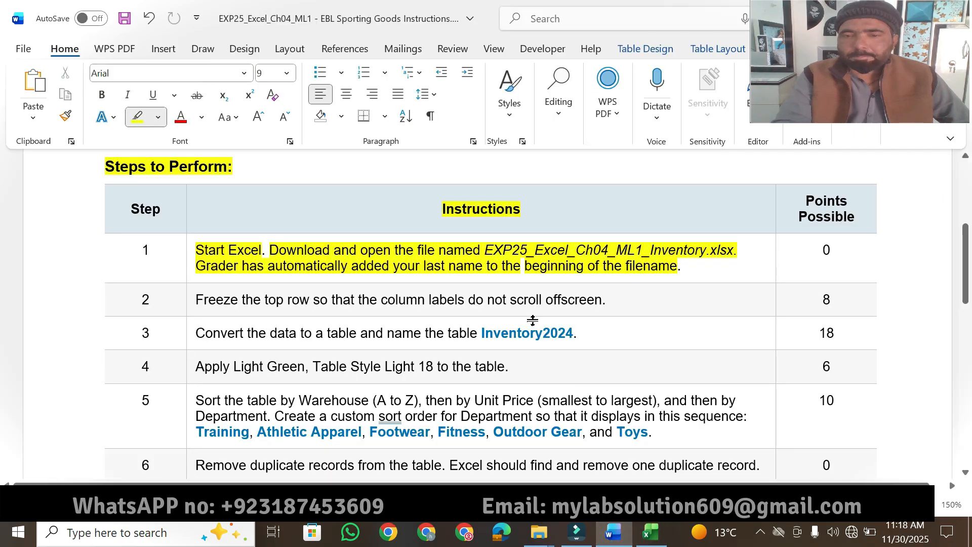
left_click(639, 542)
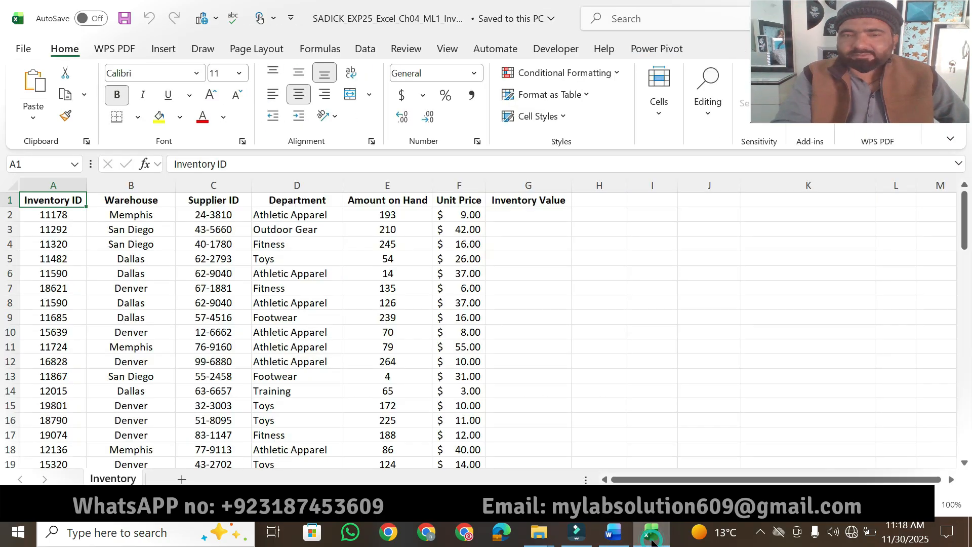
- Return to the Word instructions and highlight the step 2 text about freezing the top row in yellow
left_click(614, 538)
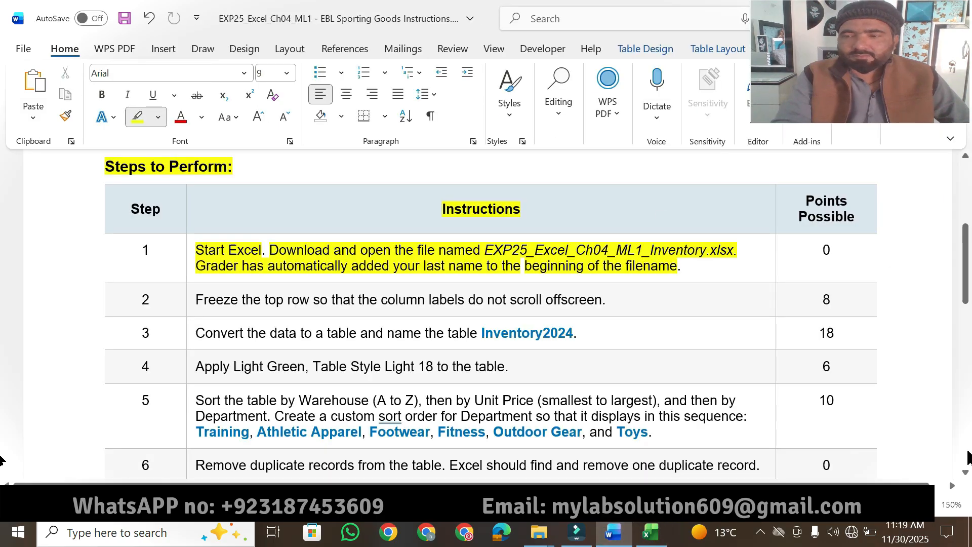
left_click(965, 472)
left_click(965, 474)
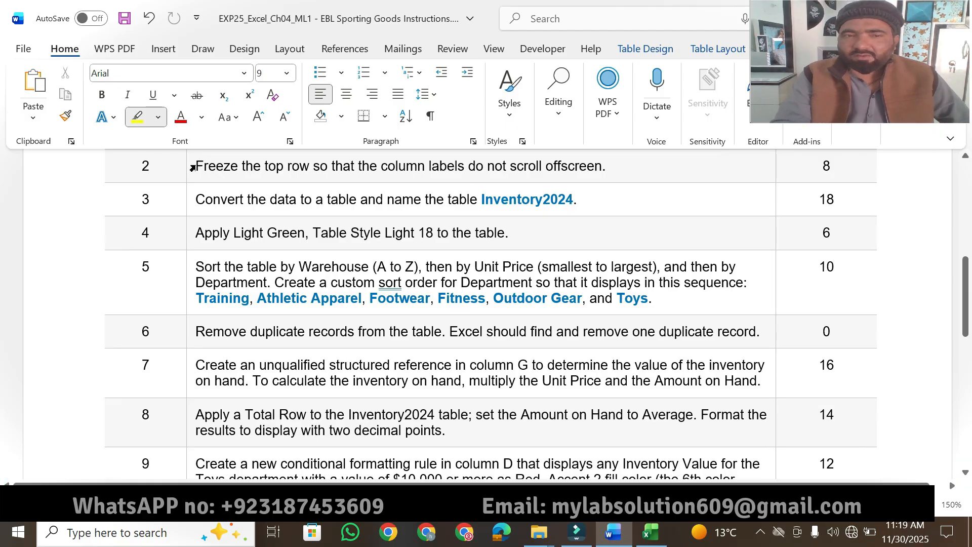
left_click_drag(256, 170, 603, 163)
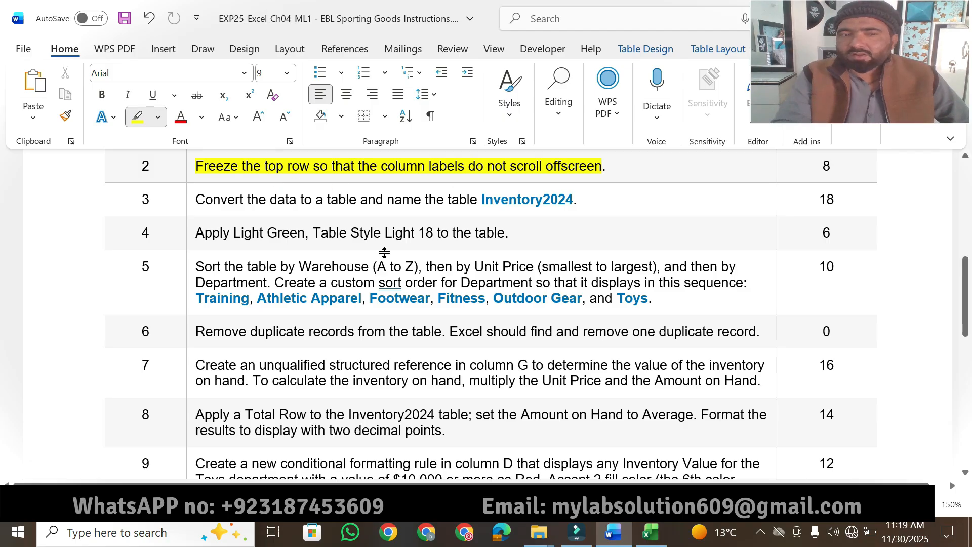
- Switch to the Excel inventory workbook and freeze the top row of the Inventory sheet
left_click(656, 540)
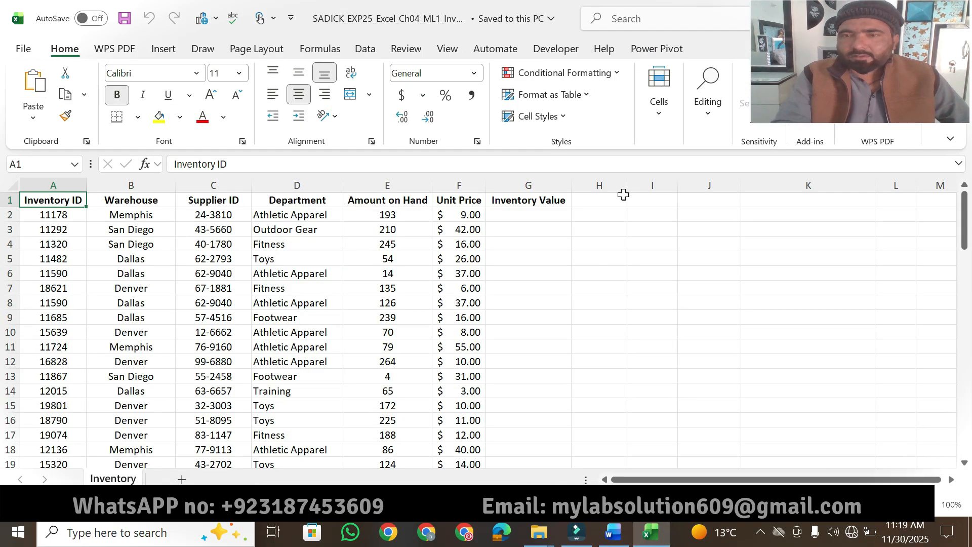
left_click(447, 49)
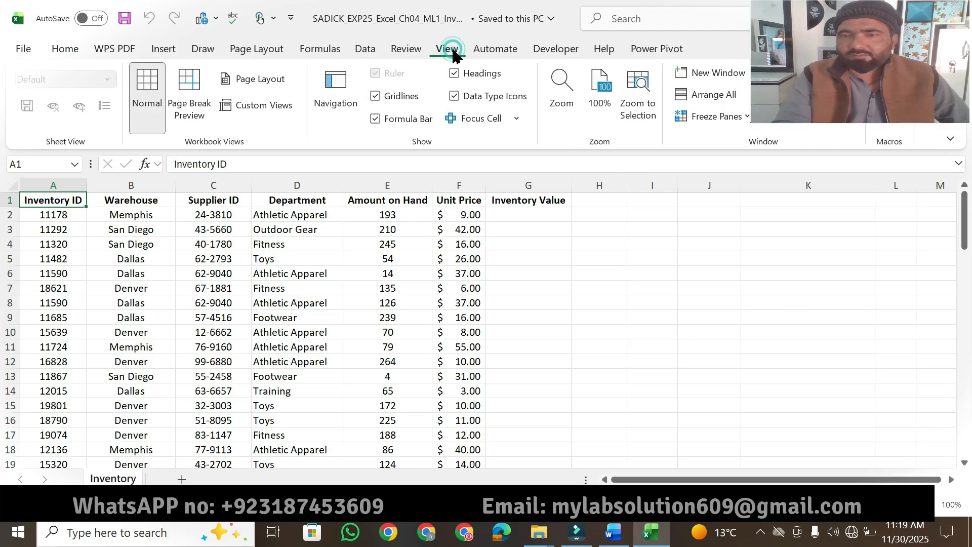
left_click(733, 119)
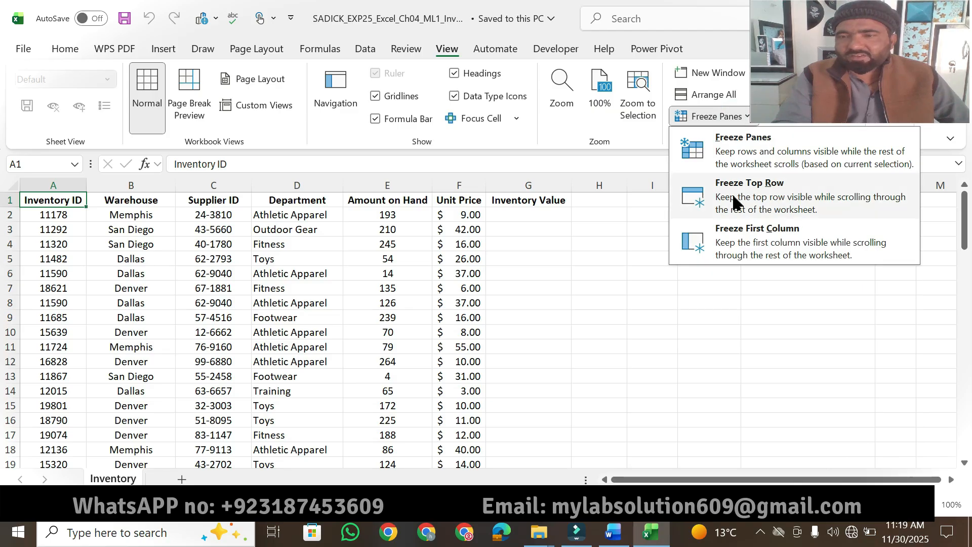
left_click(752, 198)
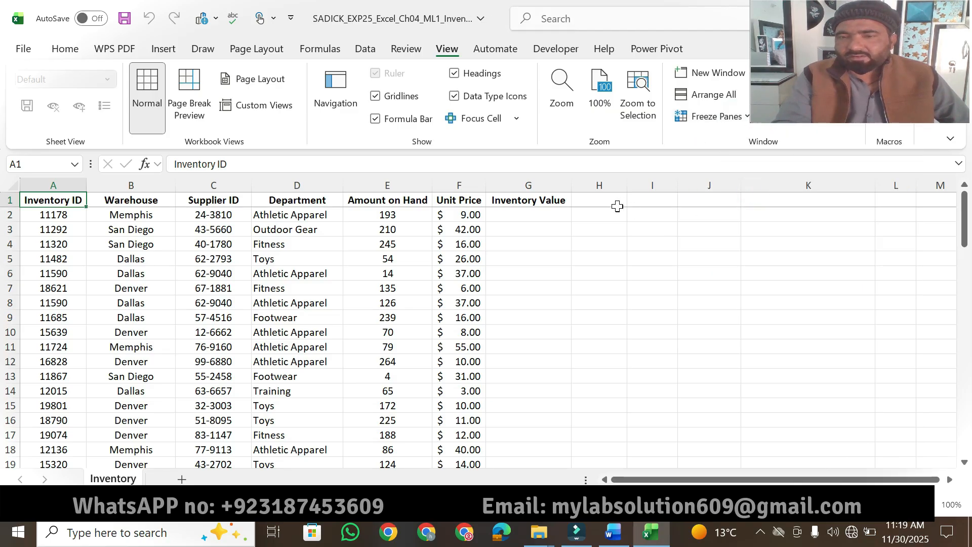
left_click_drag(964, 230, 961, 168)
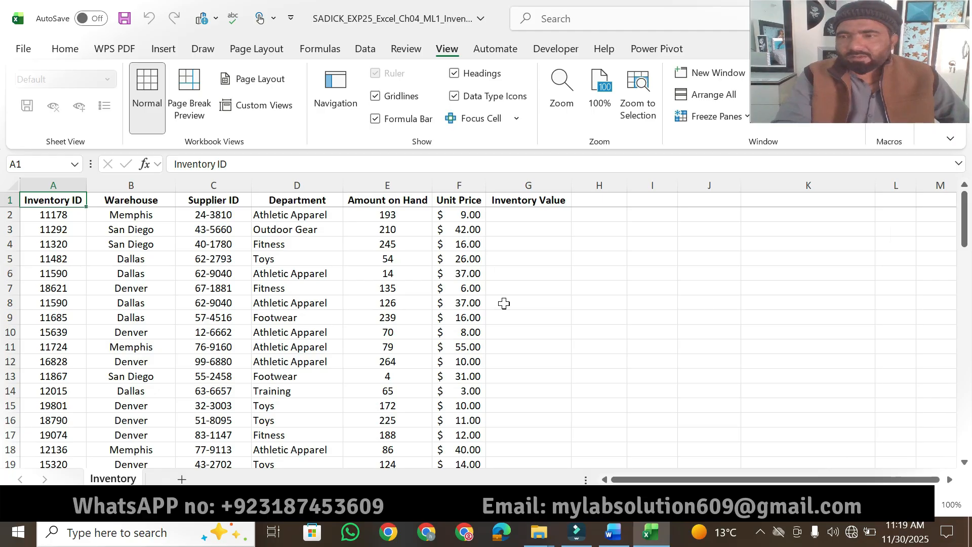
- Return to the Word instructions and highlight step 2's points value and step 3's "Convert the data to a table and" in yellow
left_click(621, 538)
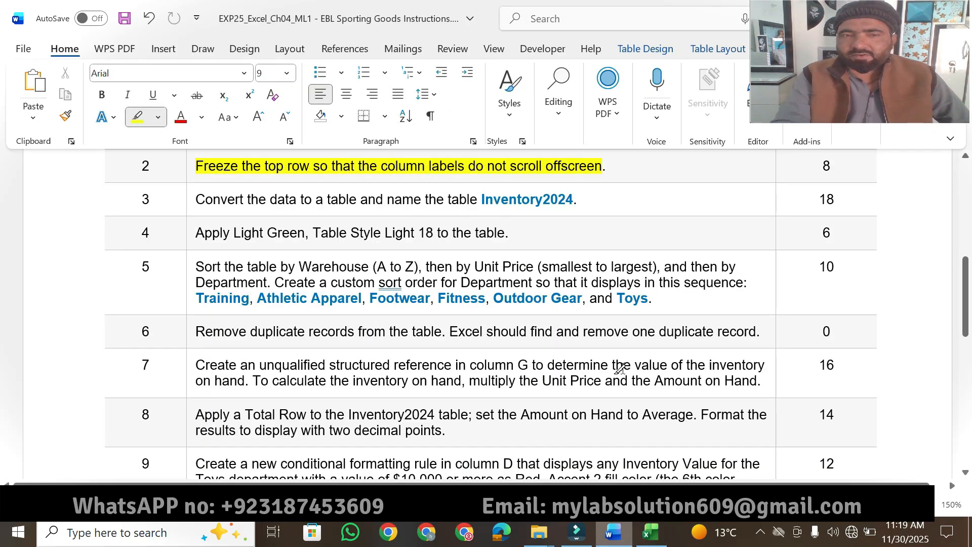
double_click(827, 165)
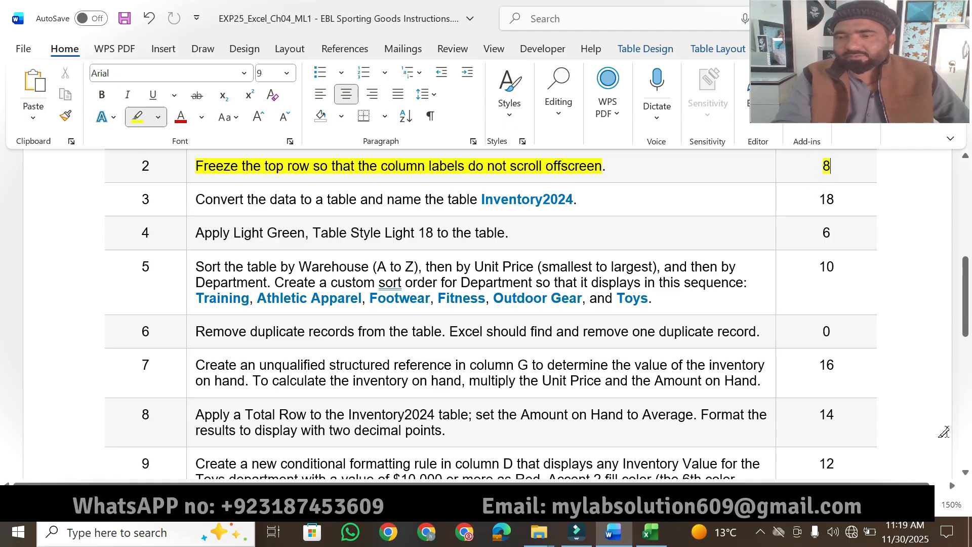
left_click(967, 474)
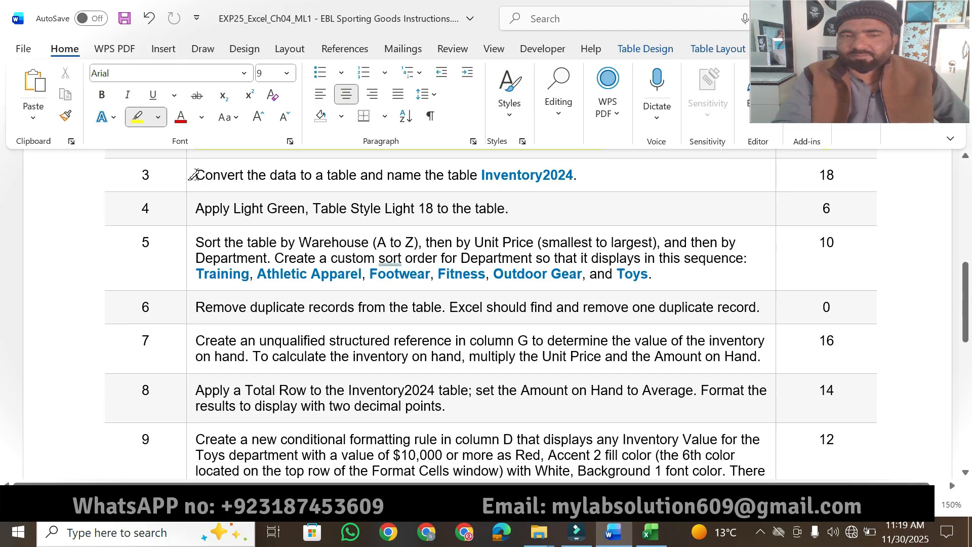
left_click_drag(194, 174, 384, 176)
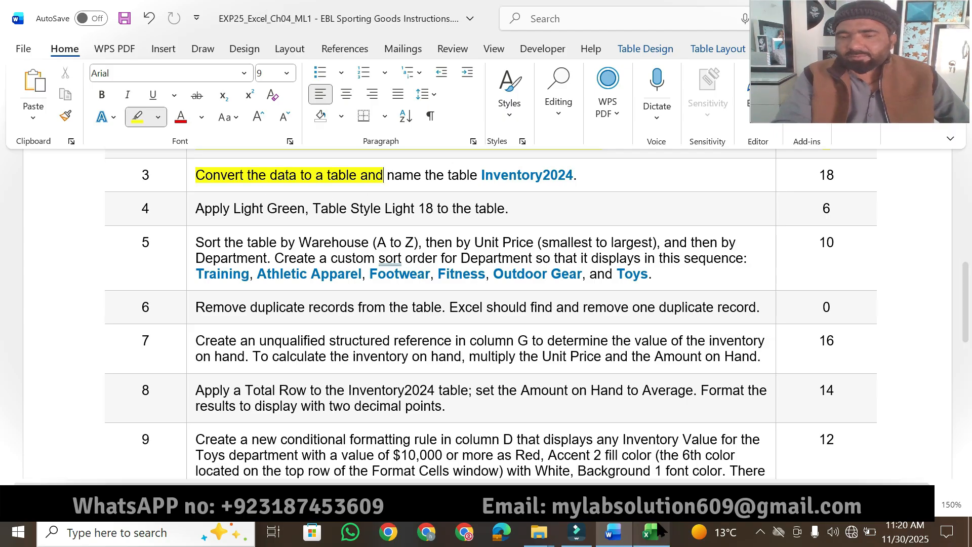
- Switch to Excel and convert the inventory data in A1:G80 to a table with headers
mouse_move(647, 540)
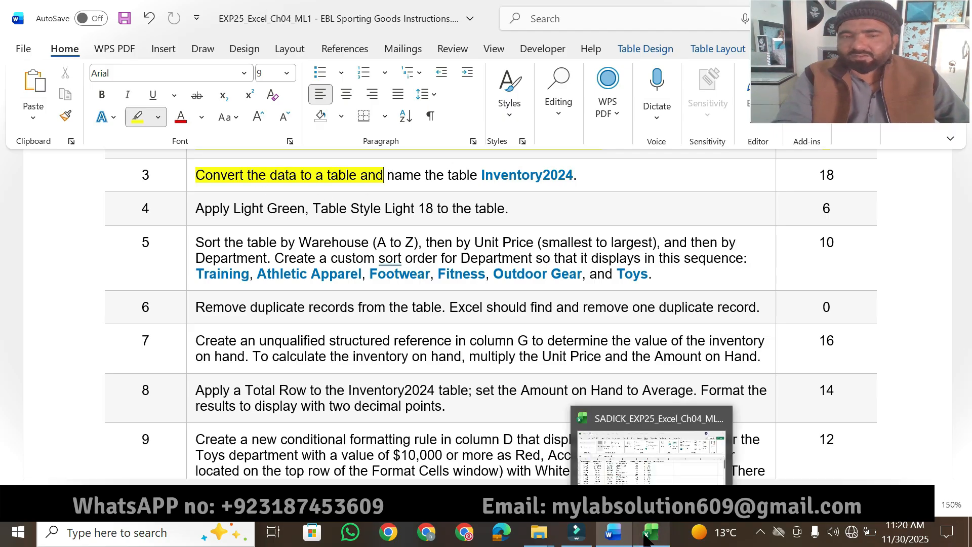
left_click(628, 472)
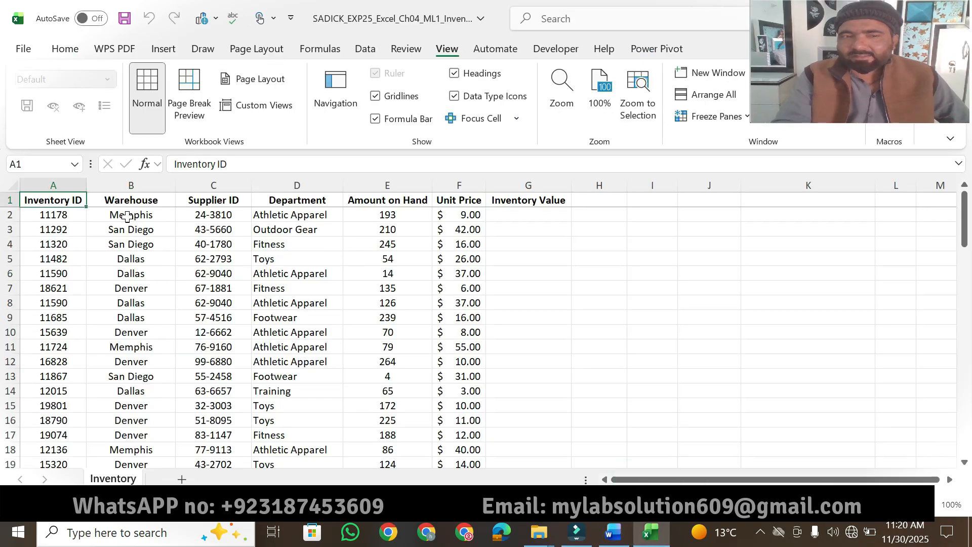
left_click(168, 55)
left_click(134, 99)
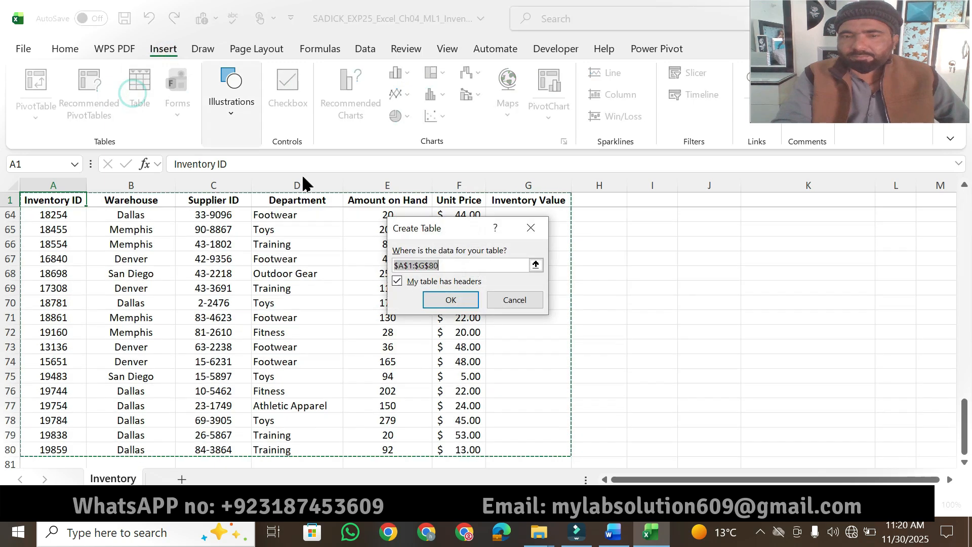
left_click(436, 300)
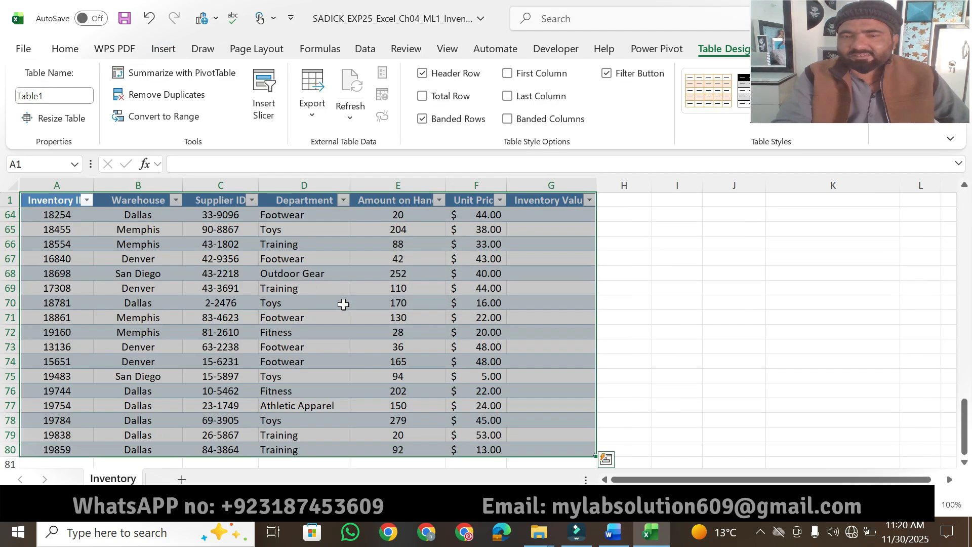
- Return to Word, highlight "name the table Inventory2024" in step 3 in yellow, and select the name Inventory2024
left_click(614, 532)
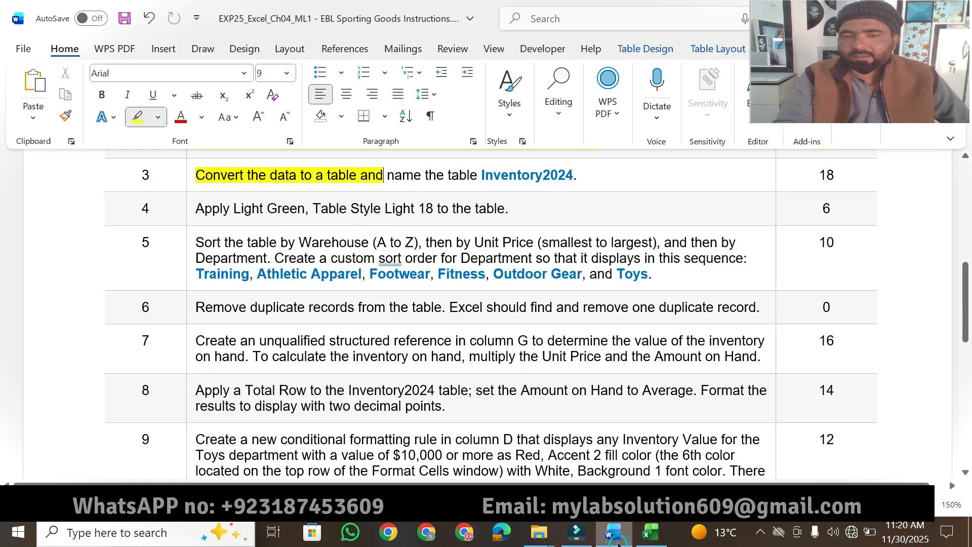
left_click_drag(386, 175, 573, 174)
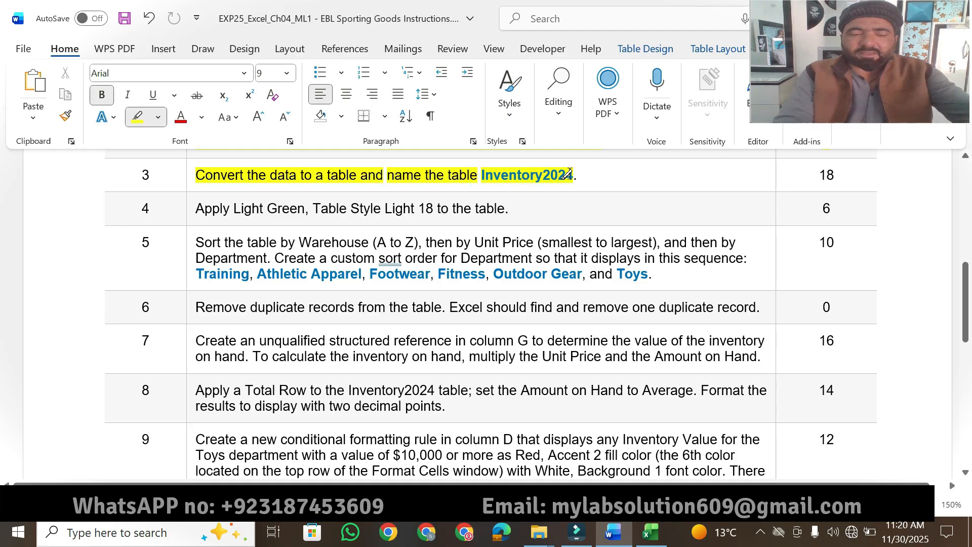
key("Escape")
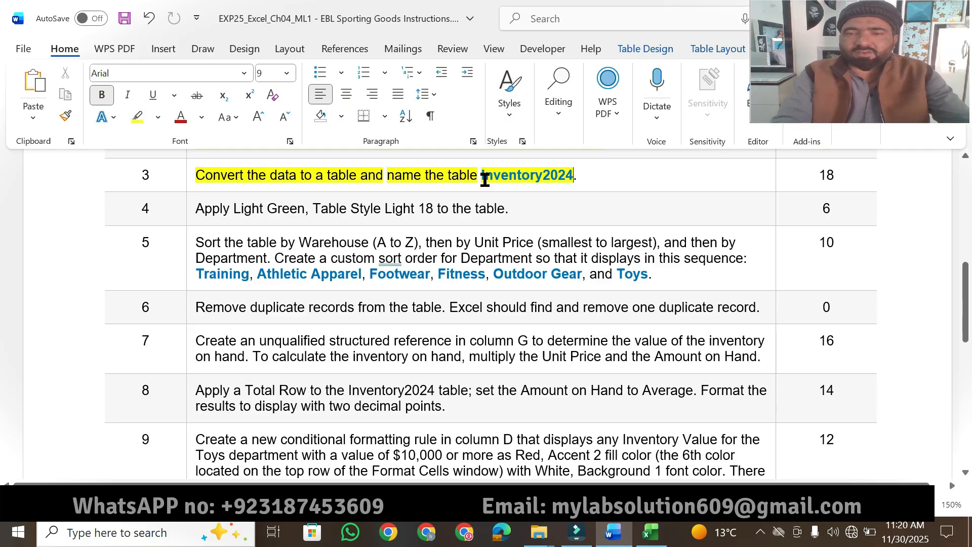
left_click_drag(481, 175, 574, 177)
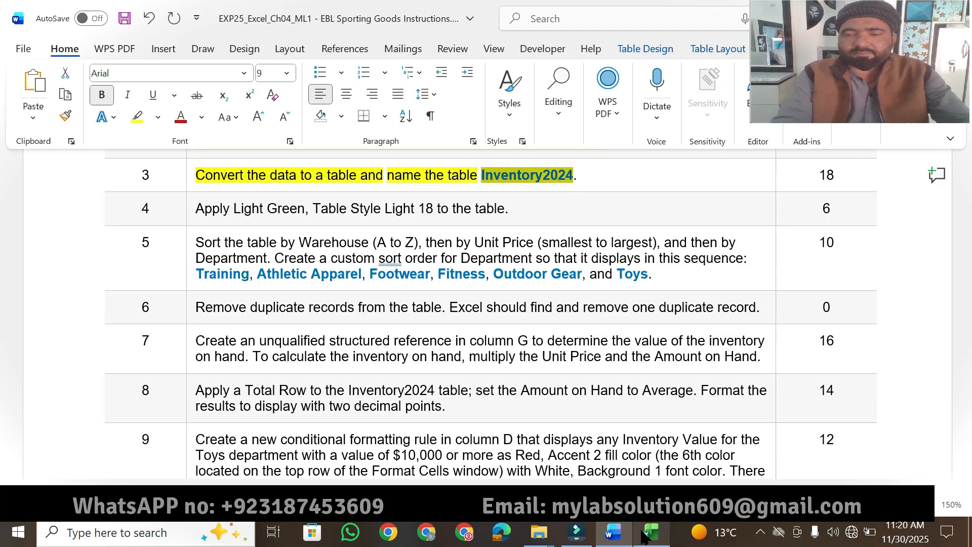
- Switch to Excel and name the new table Inventory2024
left_click(644, 534)
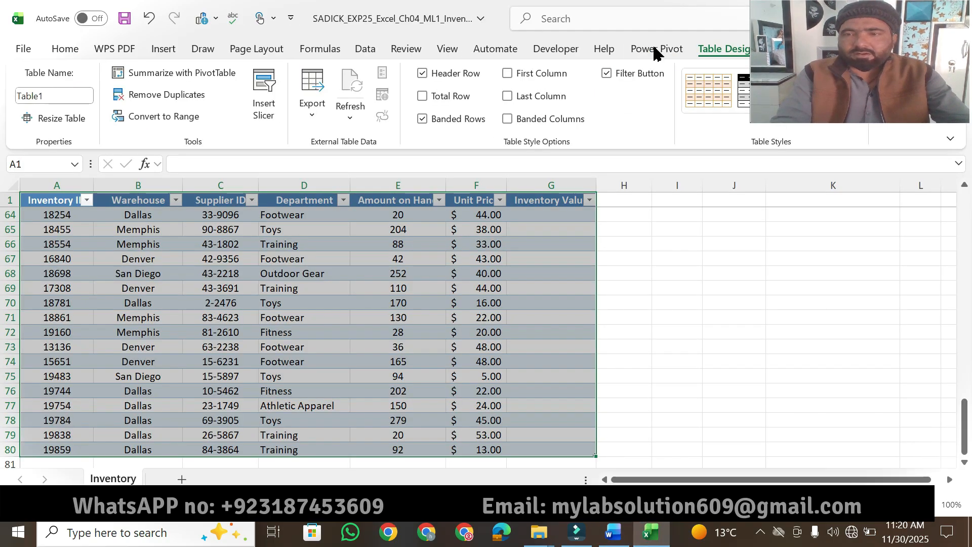
left_click(59, 95)
type("Inventory2024")
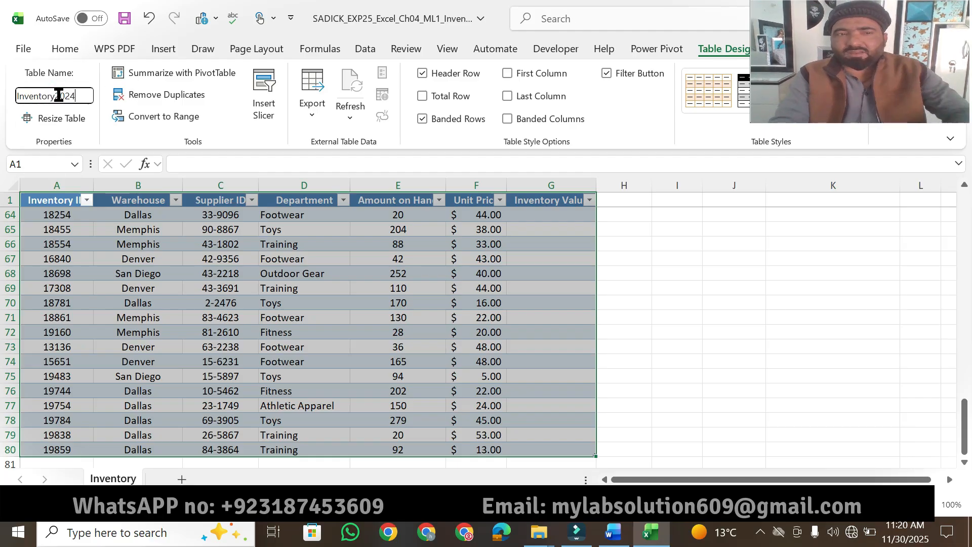
left_click(722, 336)
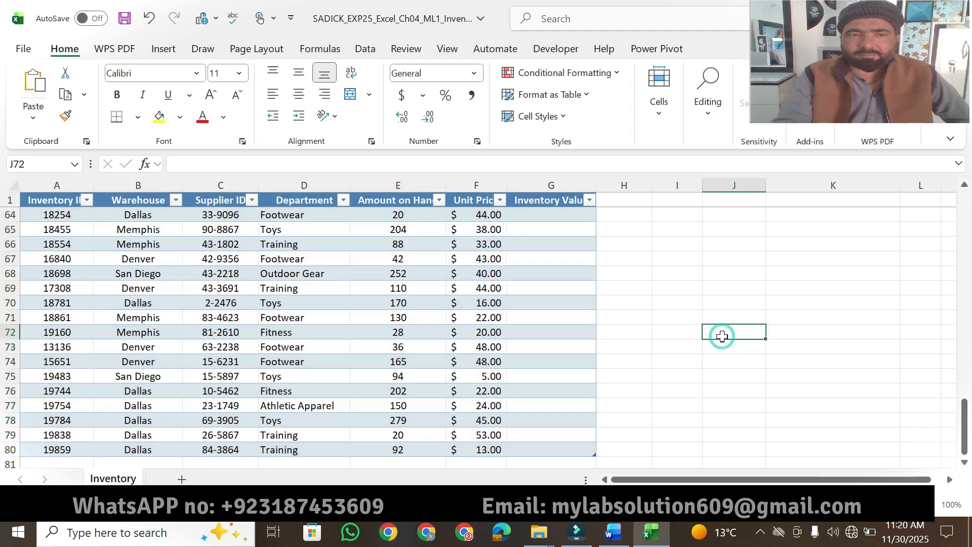
left_click(567, 266)
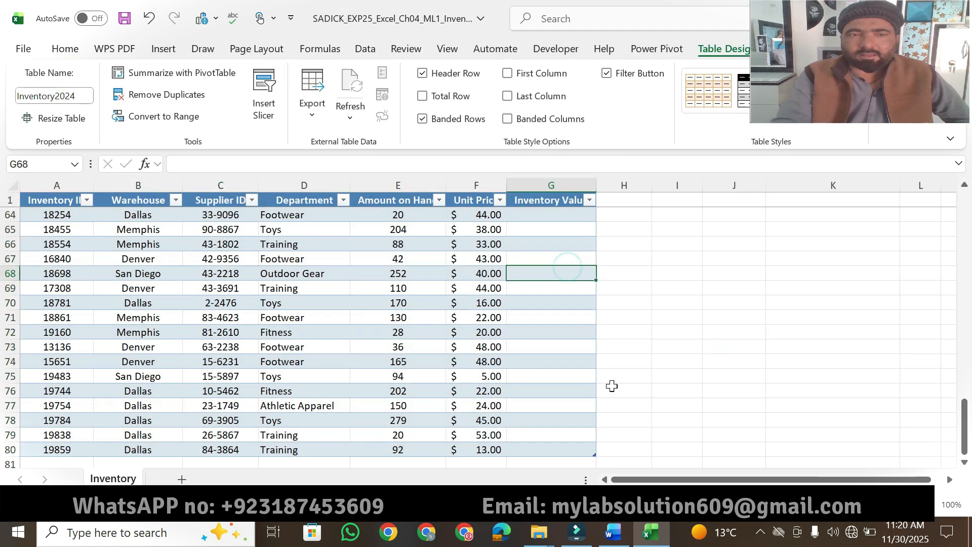
- Return to the Word instructions and highlight the points value of step 3 in yellow
left_click(615, 534)
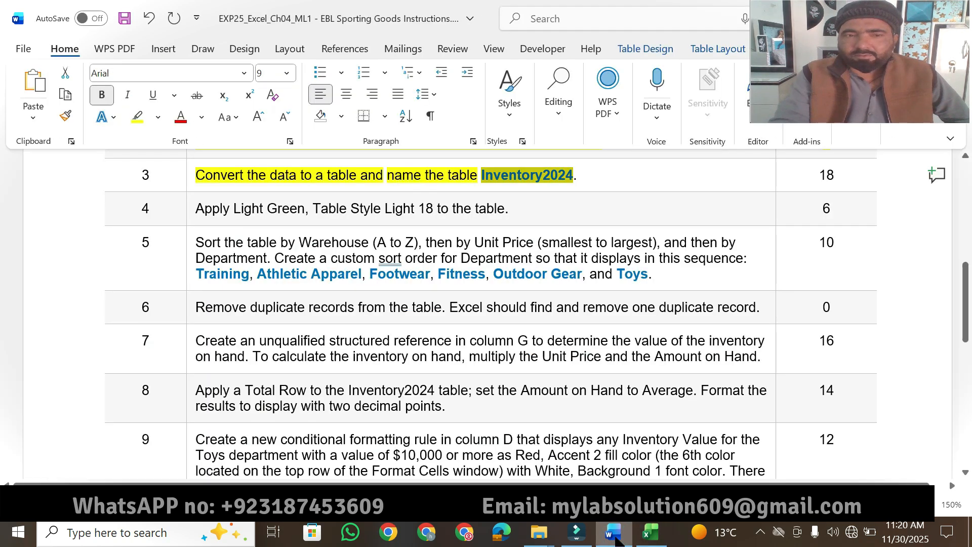
left_click(800, 182)
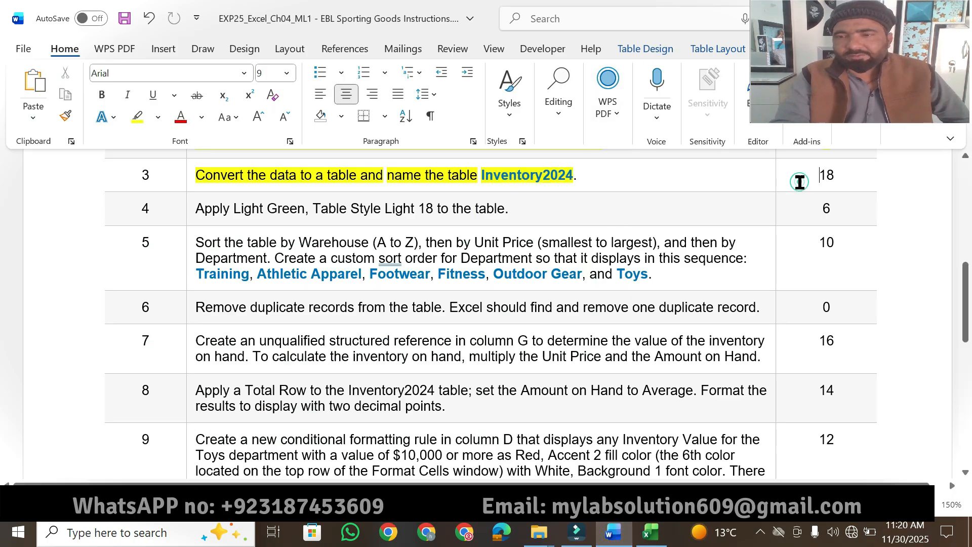
left_click(137, 118)
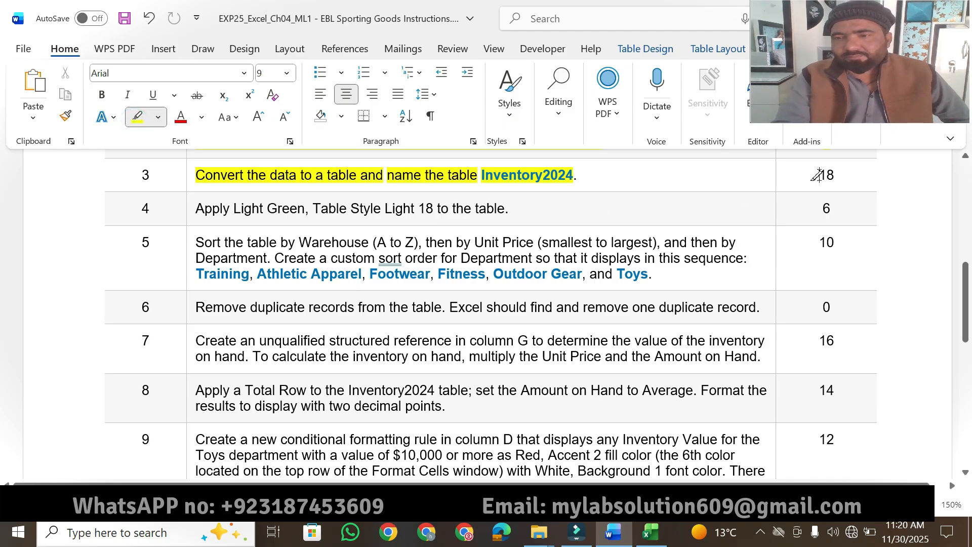
left_click_drag(816, 176, 843, 179)
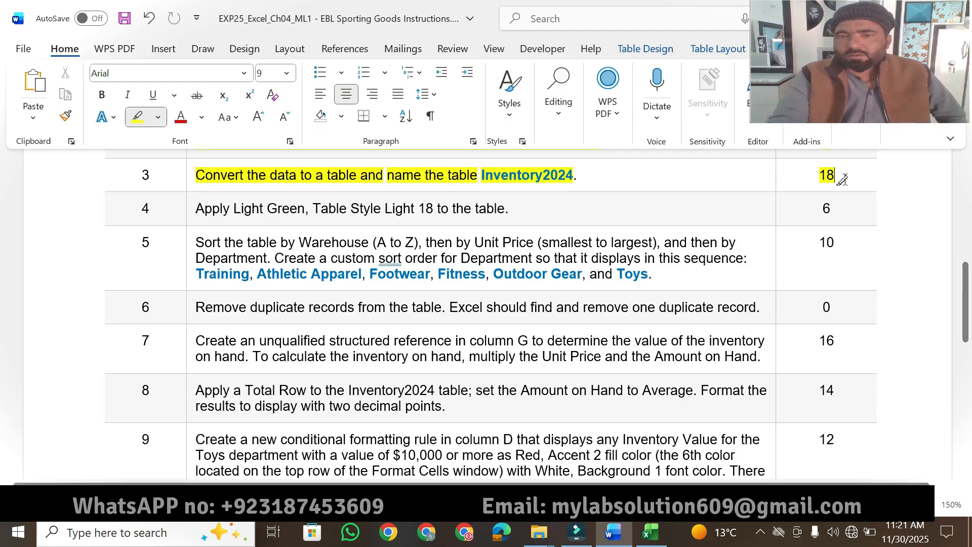
- Highlight "Apply Light Green" and "Table Style Light 18" in the step 4 instruction in yellow
scroll(967, 294, "up", 3)
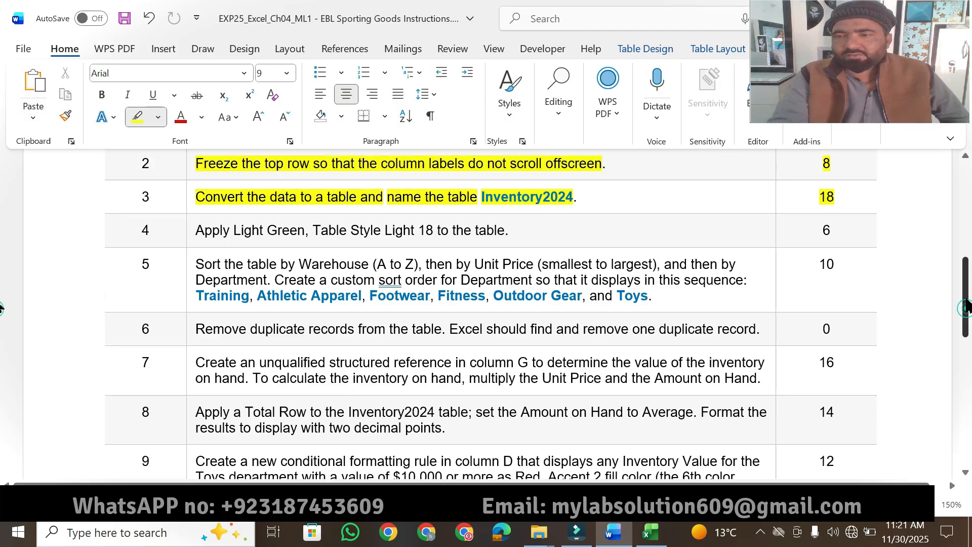
left_click_drag(967, 299, 967, 320)
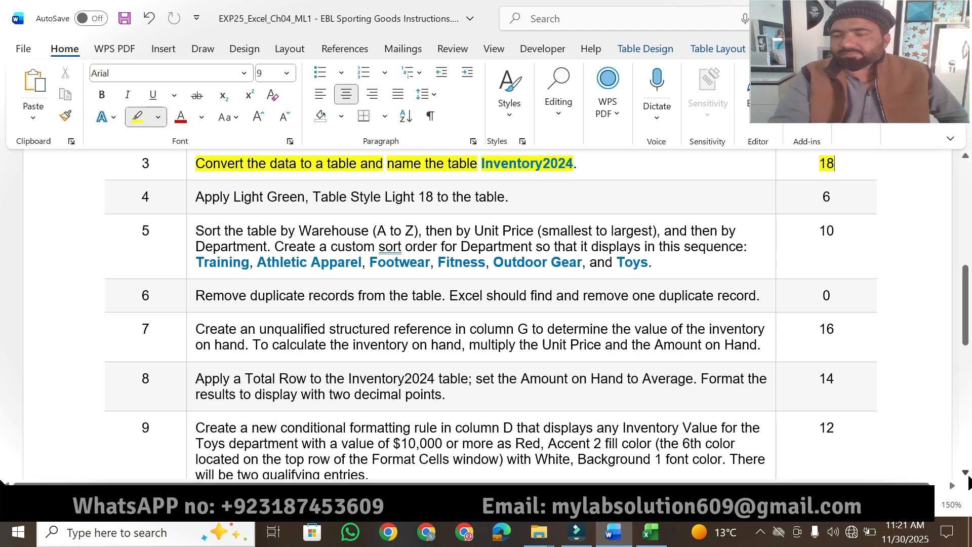
scroll(968, 482, "down", 1)
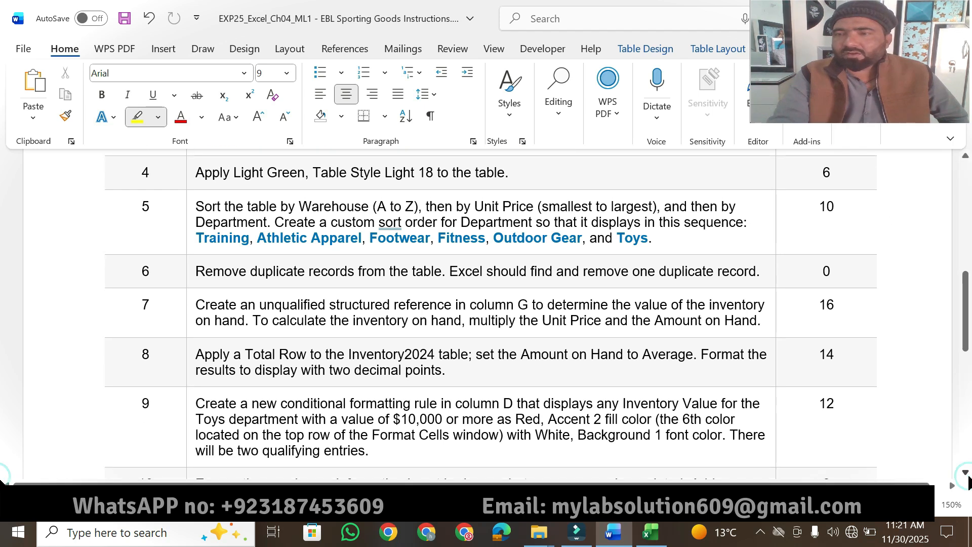
left_click(195, 172)
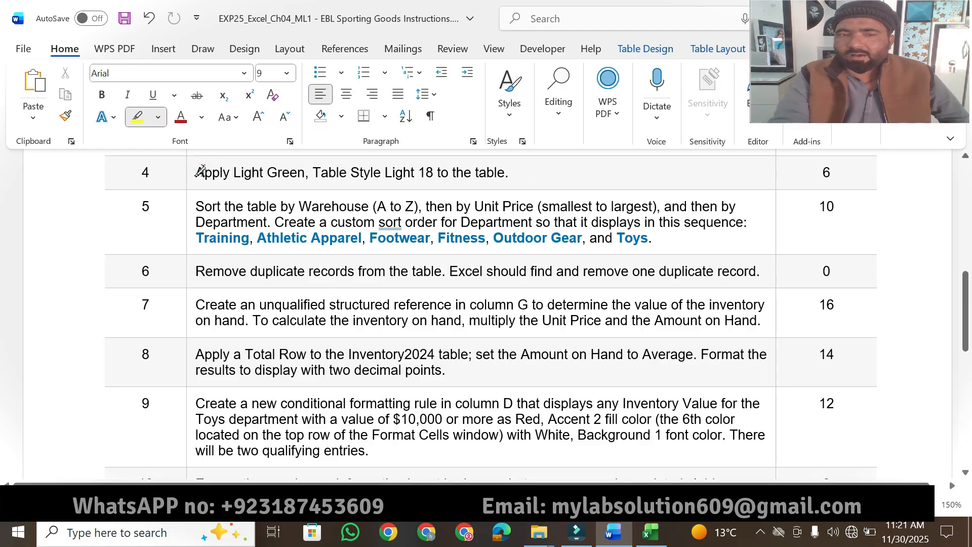
left_click_drag(204, 170, 295, 169)
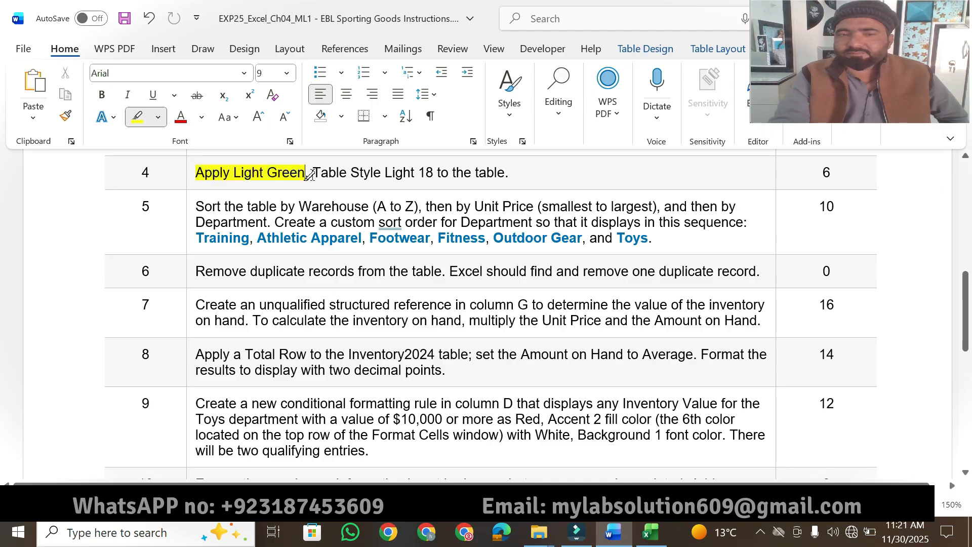
left_click_drag(313, 173, 434, 172)
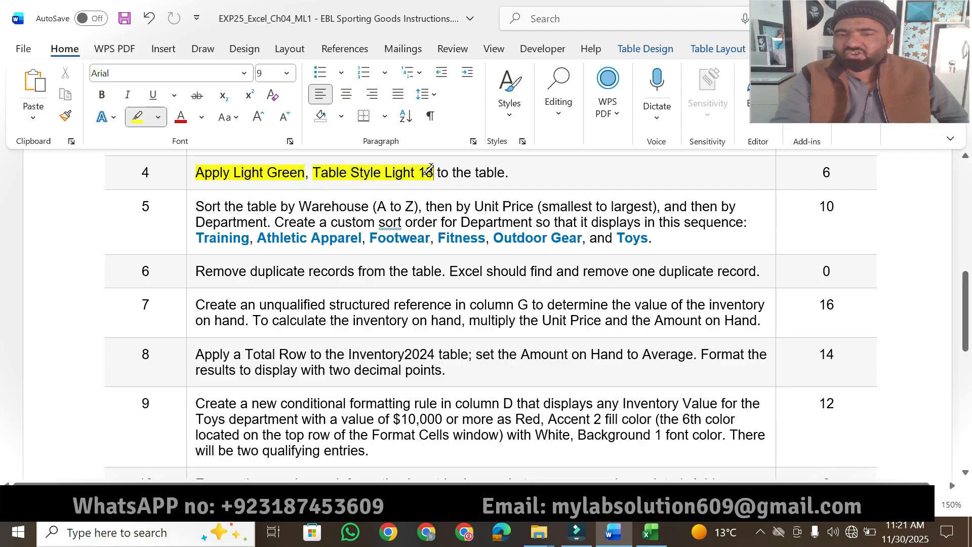
- Switch to Excel and apply the Light Green, Table Style Light 18 style to the Inventory2024 table
left_click(653, 534)
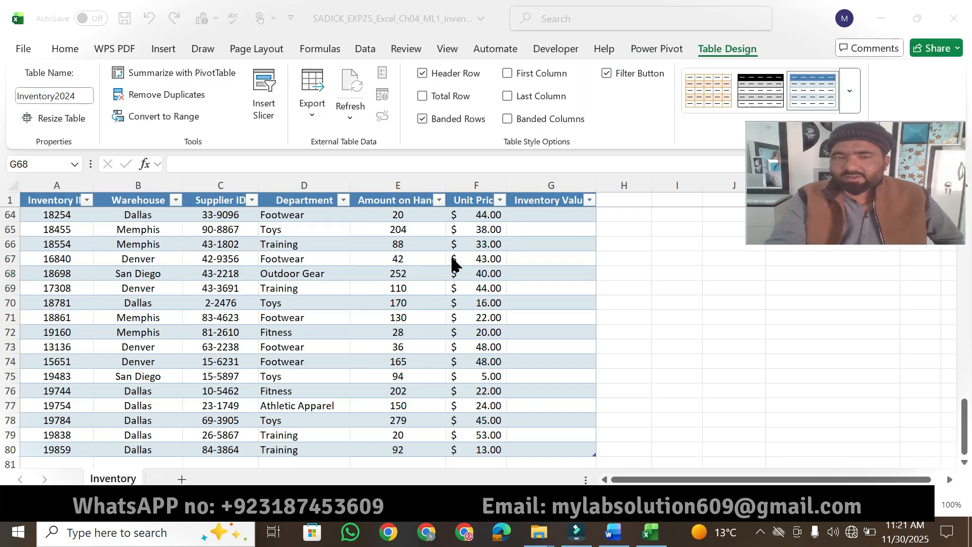
left_click(413, 244)
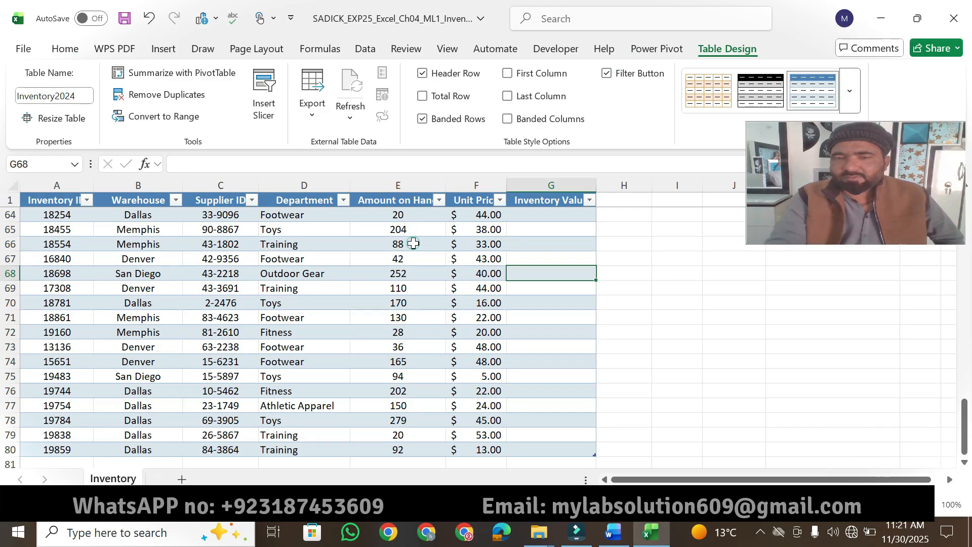
left_click(849, 106)
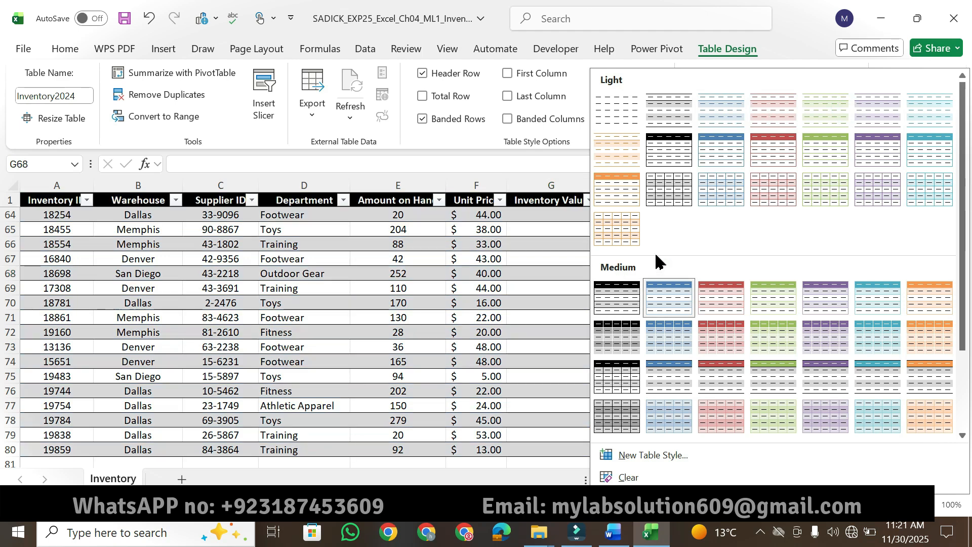
mouse_move(967, 310)
left_mouse_down()
mouse_move(967, 377)
mouse_move(961, 298)
left_mouse_up()
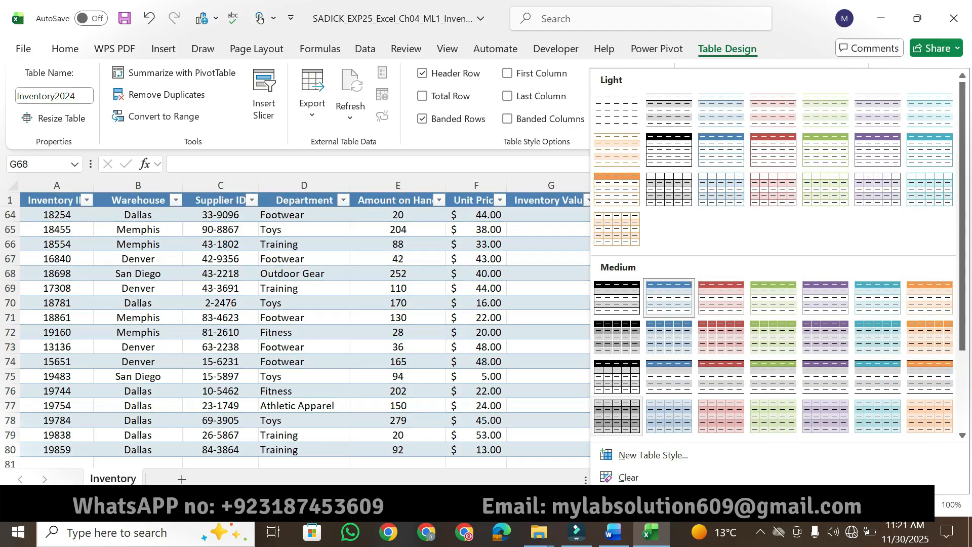
left_click(614, 531)
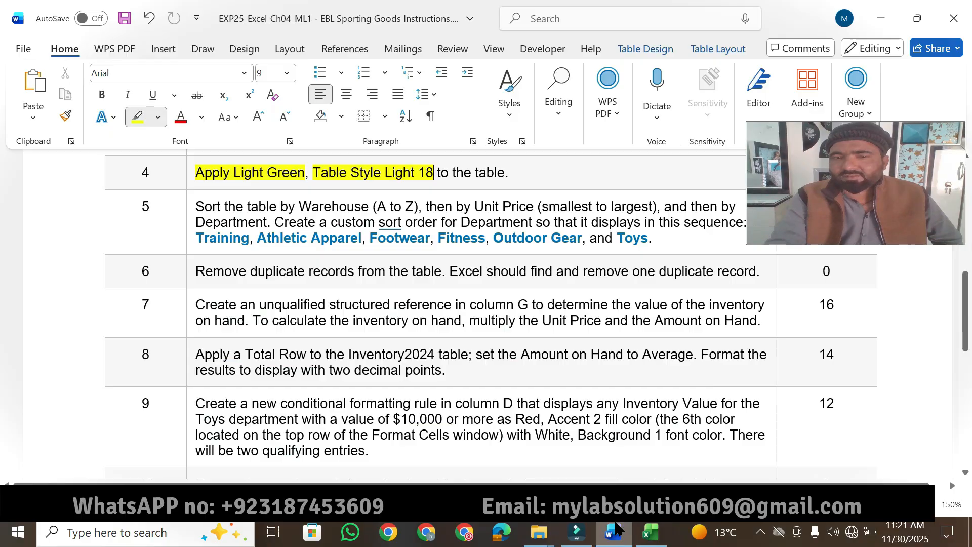
left_click(615, 530)
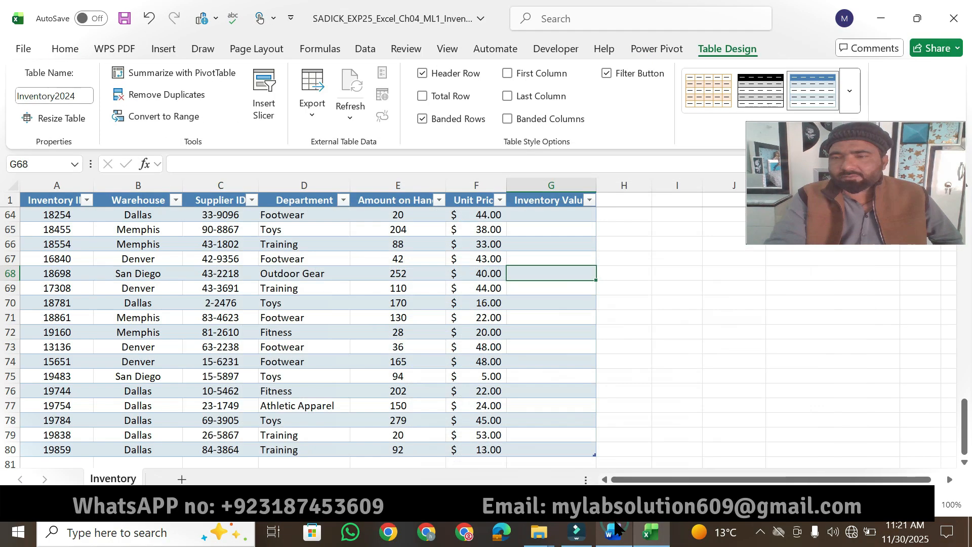
left_click(851, 89)
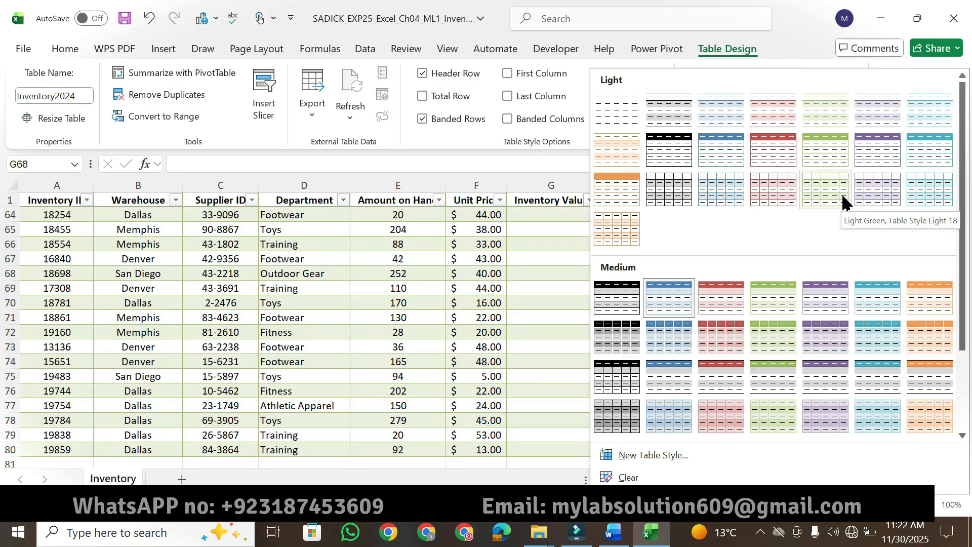
left_click(843, 203)
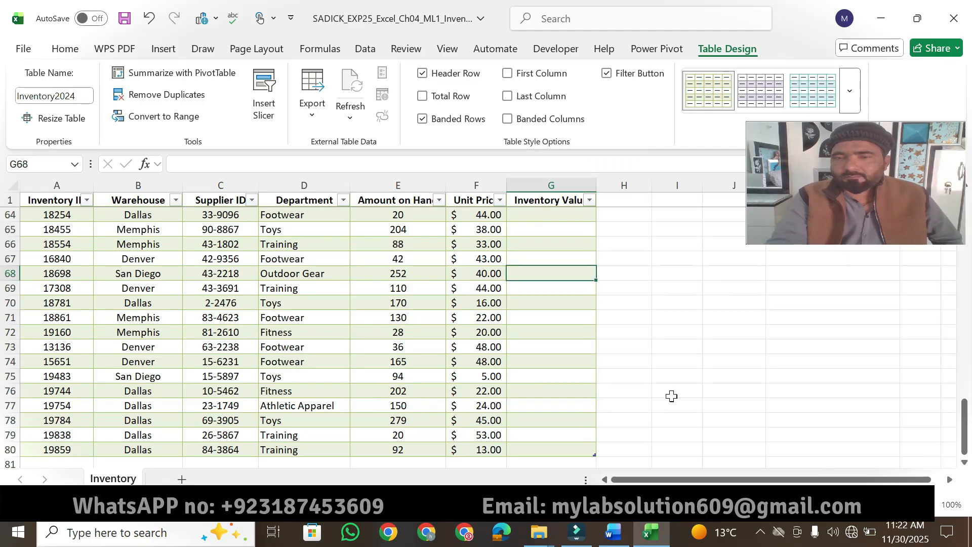
- Return to the Word instructions and highlight the points value of step 4 in yellow
left_click(616, 539)
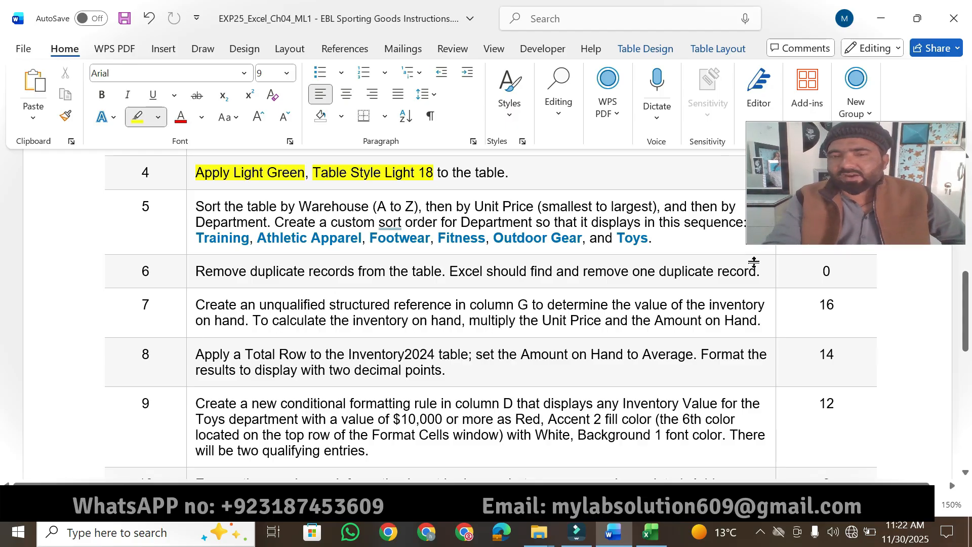
left_click_drag(889, 150, 884, 91)
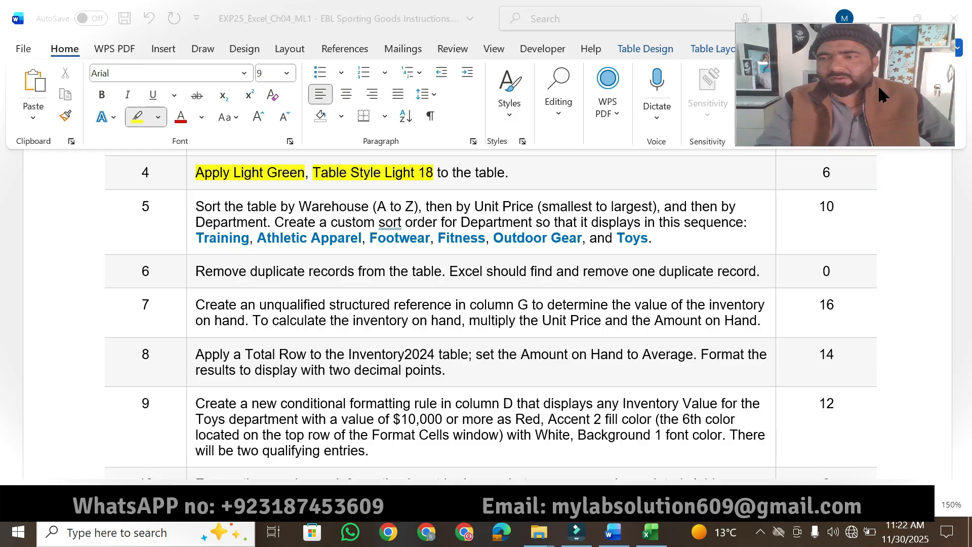
left_click_drag(919, 61, 938, 47)
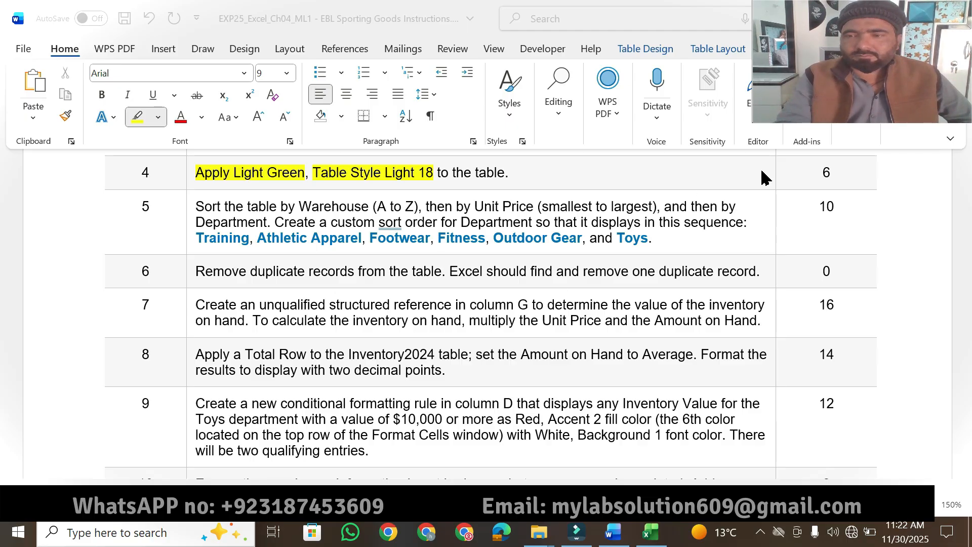
left_click(811, 177)
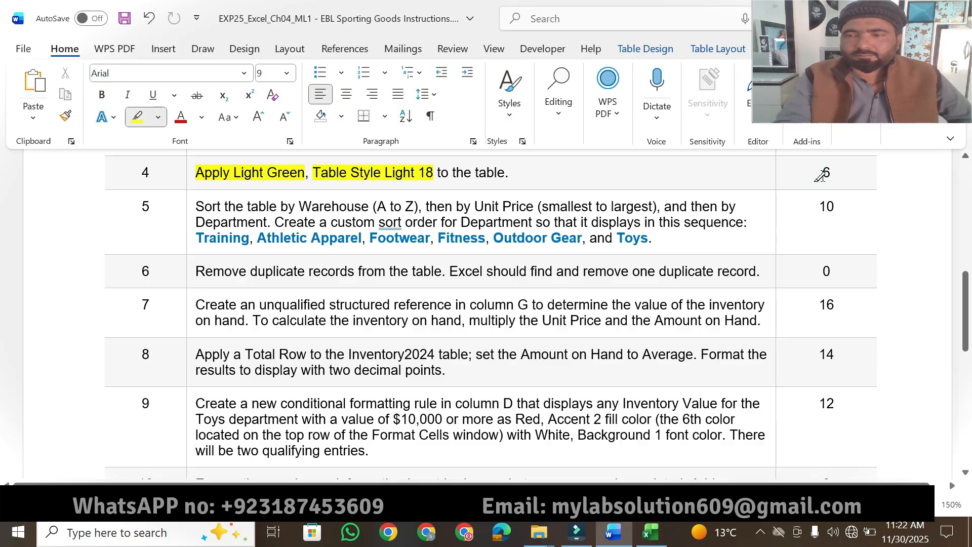
left_click(820, 178)
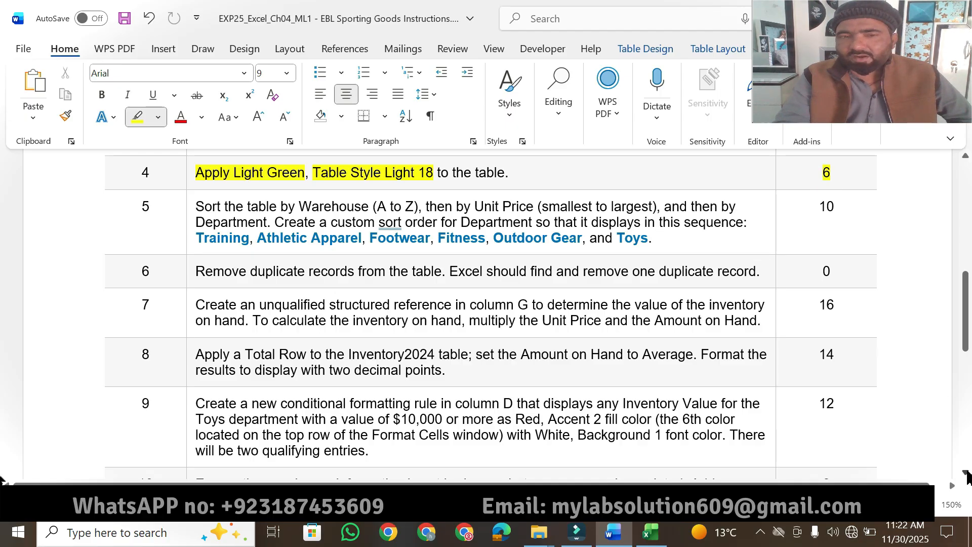
- Highlight the step 5 sentence about sorting by Warehouse, Unit Price and Department in yellow
left_click(966, 473)
left_click(966, 472)
left_click(966, 472)
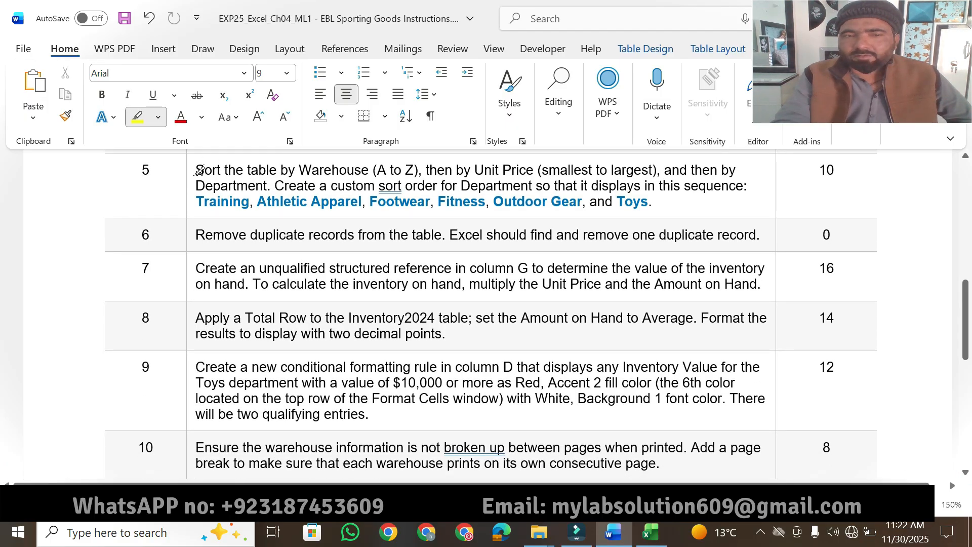
left_click_drag(197, 169, 738, 167)
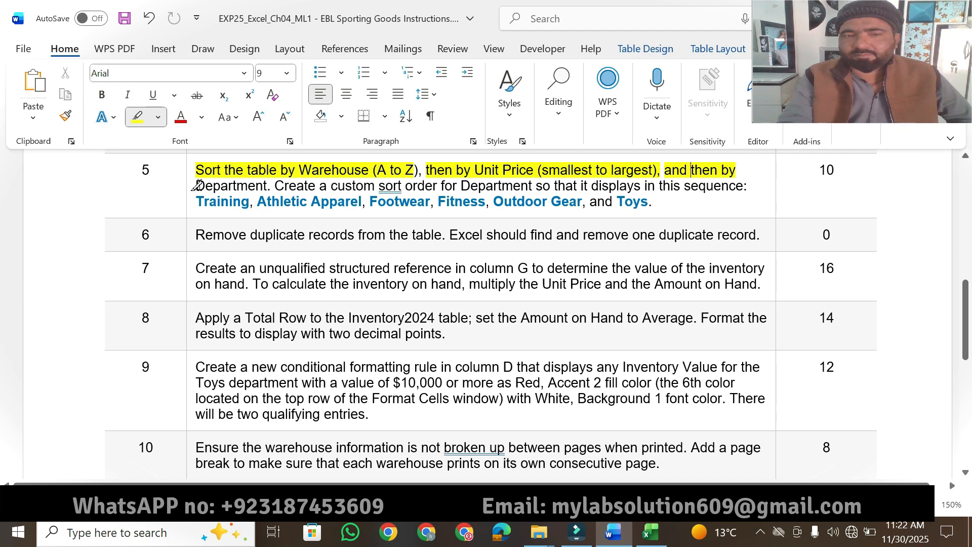
left_click_drag(197, 184, 274, 186)
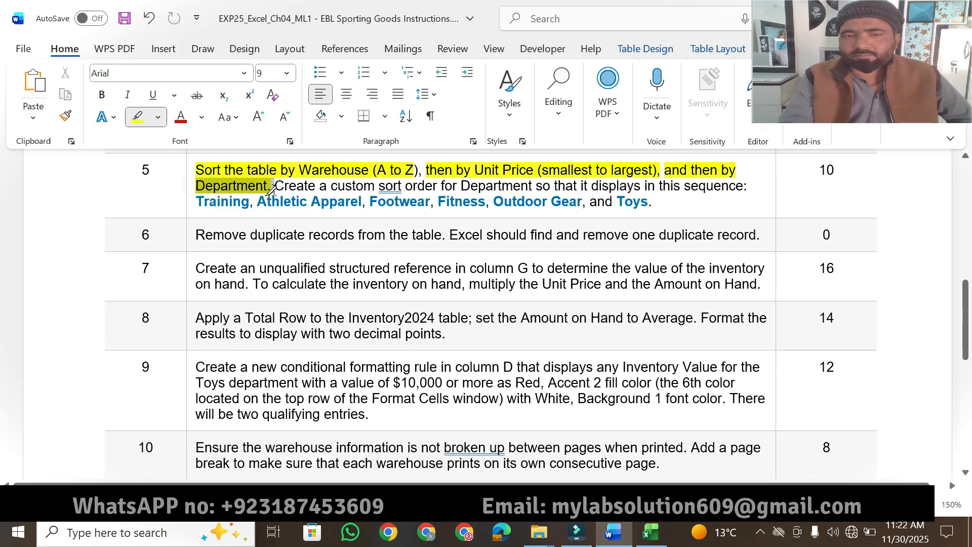
- Switch to Excel and start a custom sort of the table with Warehouse, A to Z, as the first level
left_click(649, 534)
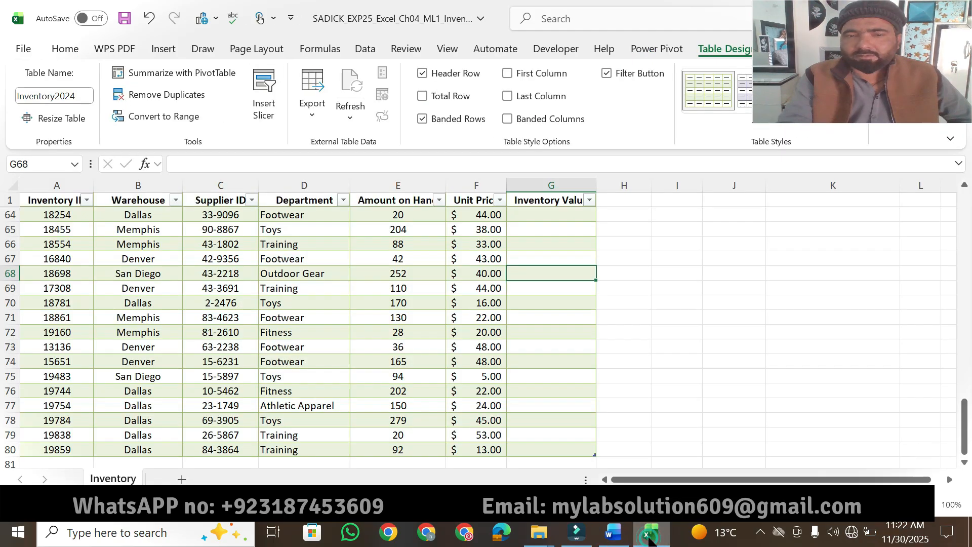
left_click(68, 49)
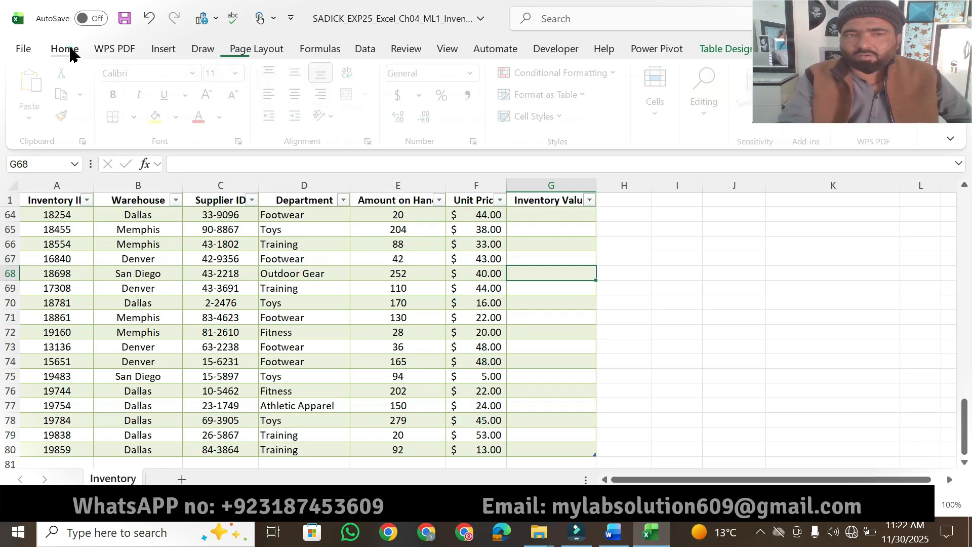
left_click(711, 114)
left_click(783, 187)
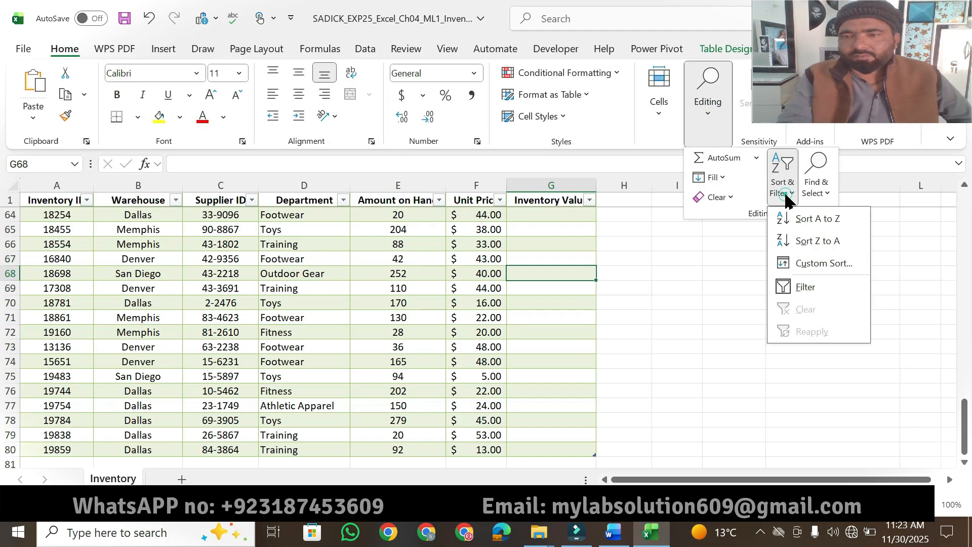
left_click(827, 269)
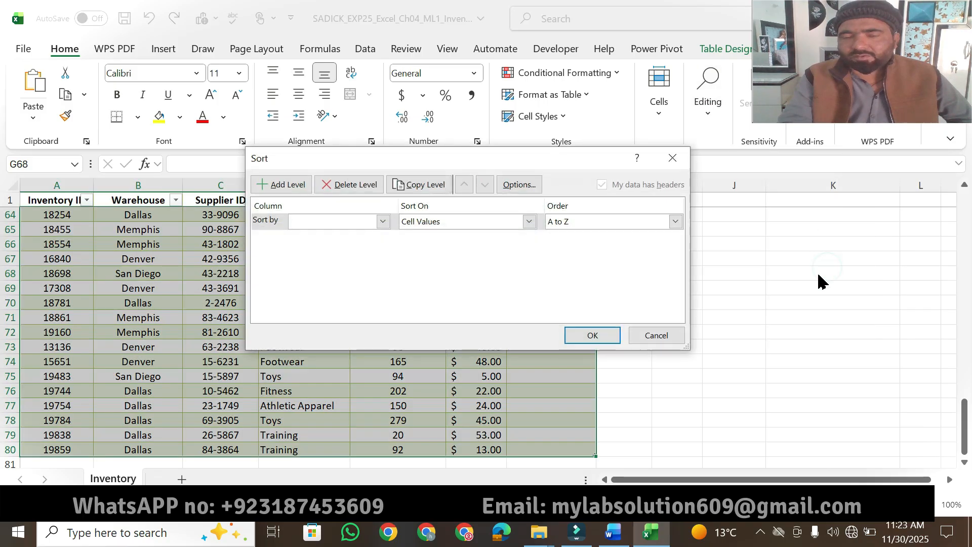
left_click(614, 533)
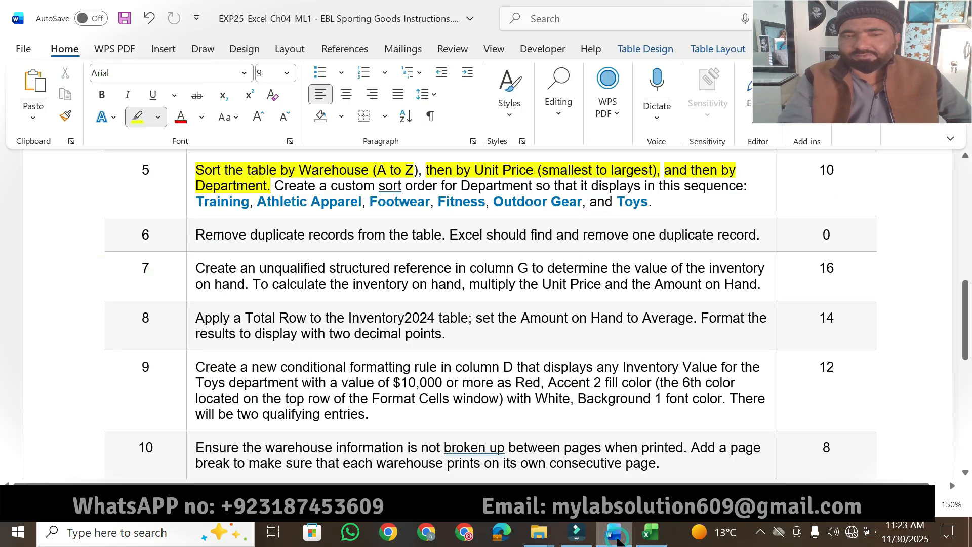
left_click(617, 540)
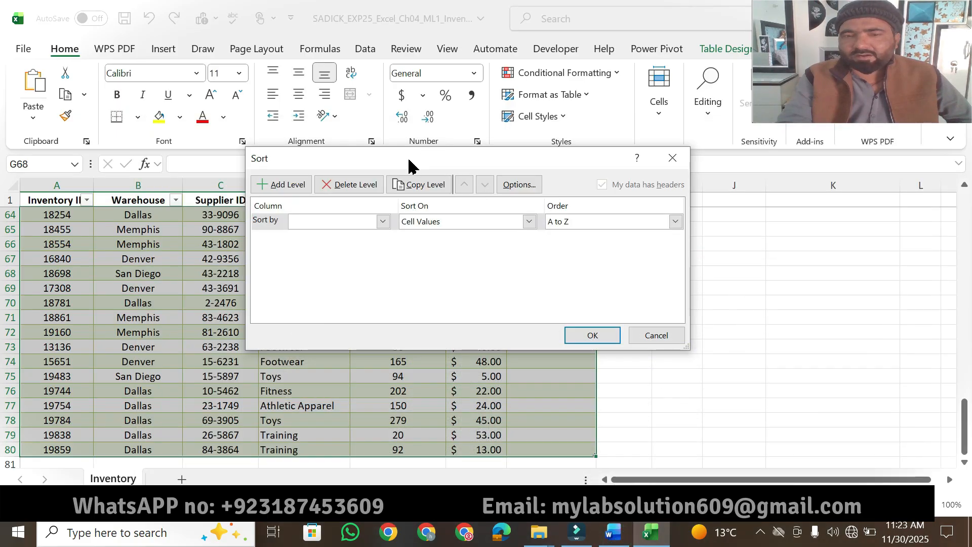
left_click(383, 221)
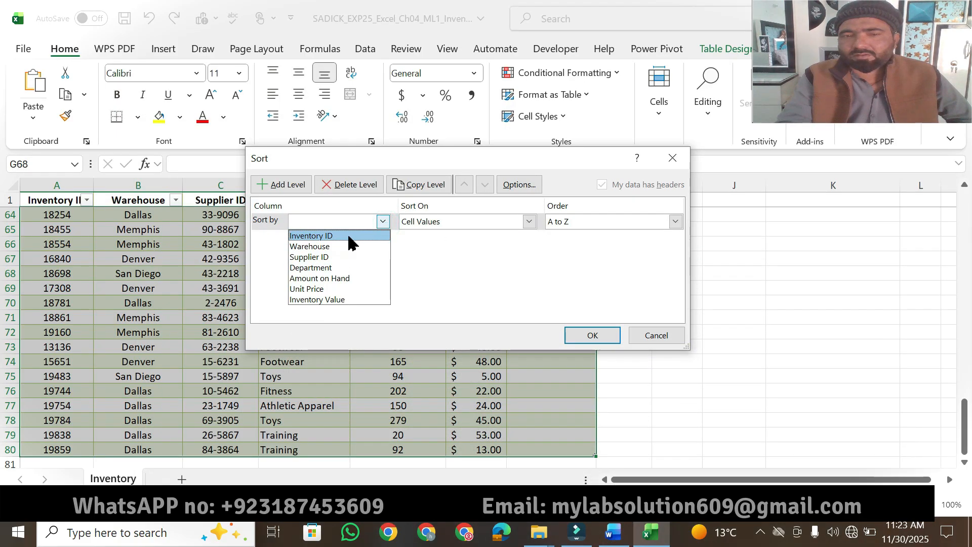
left_click(342, 252)
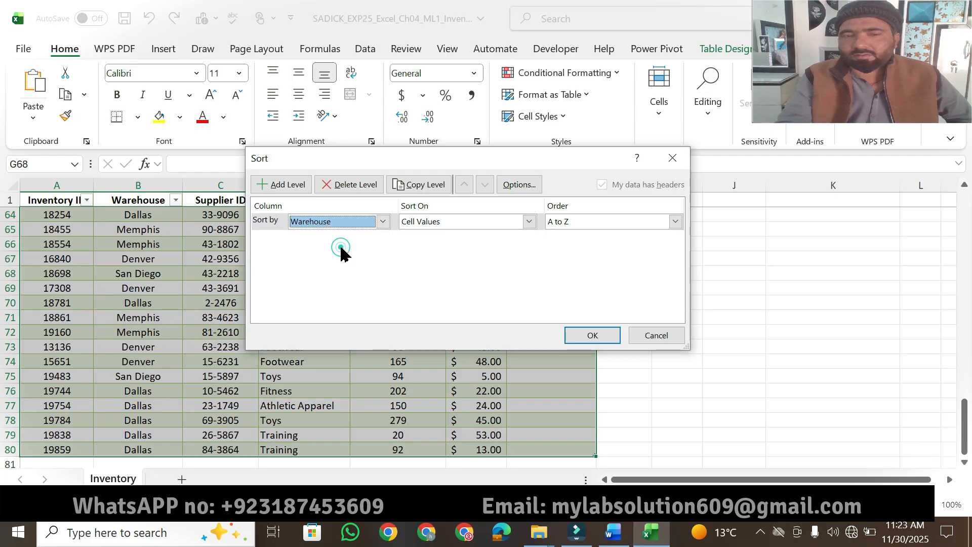
- Add a second sort level by Unit Price, Smallest to Largest, checking the order against the Word instructions
left_click(286, 189)
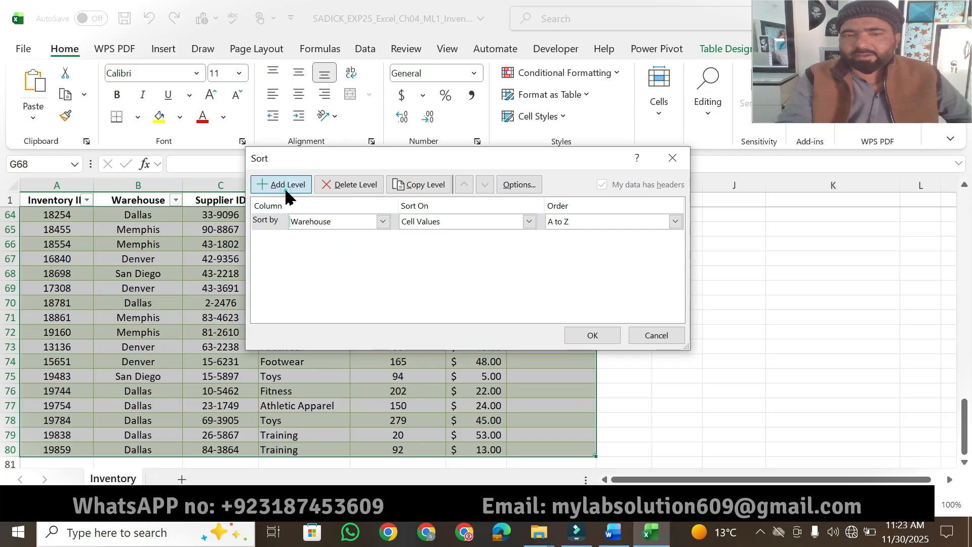
left_click(622, 541)
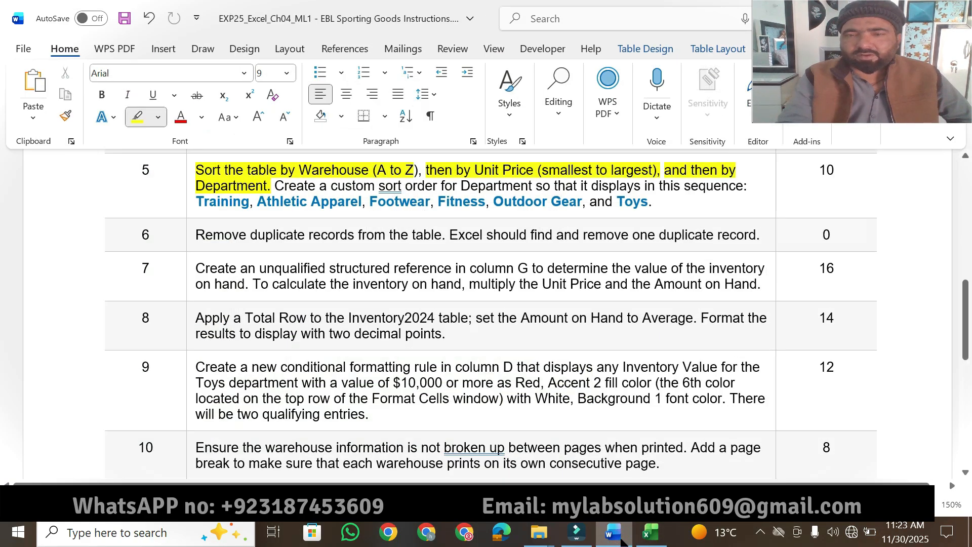
left_click(650, 533)
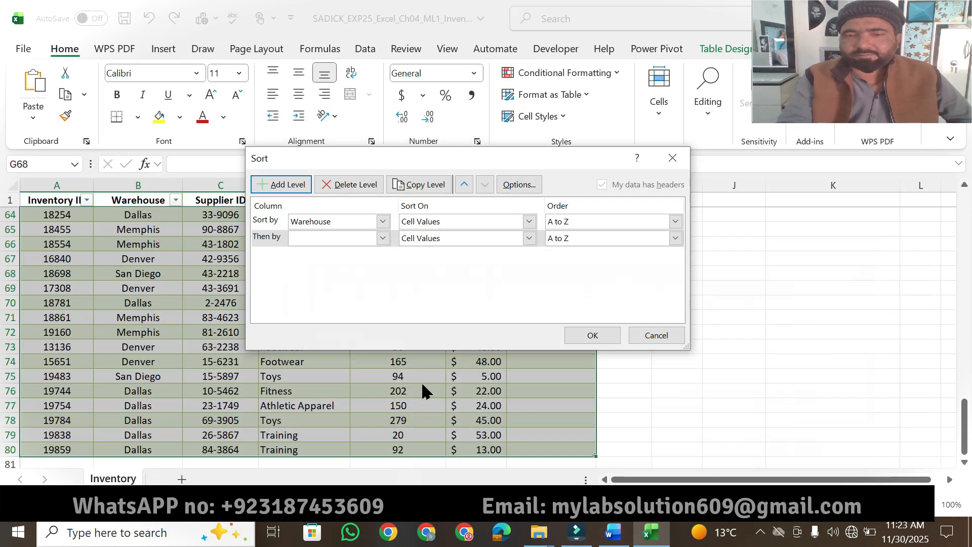
left_click(383, 238)
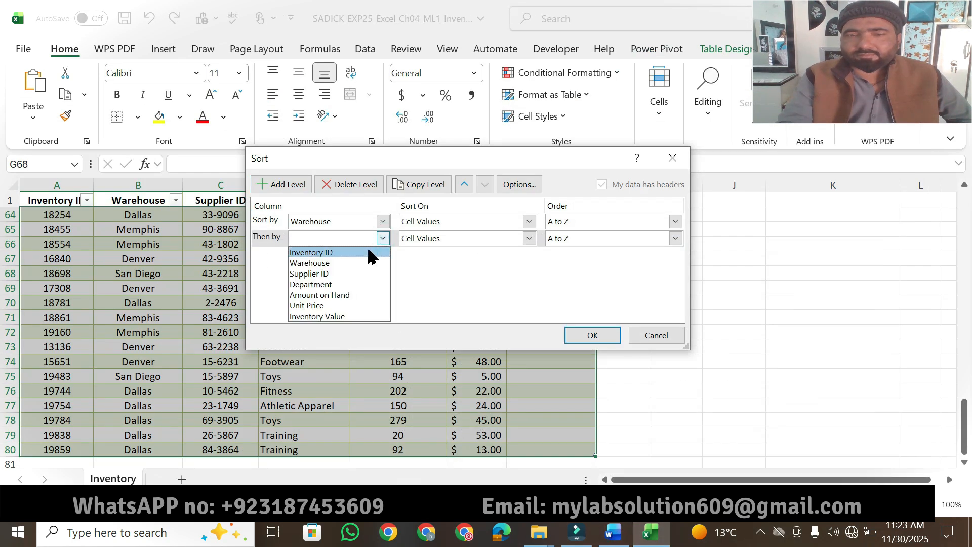
left_click(322, 306)
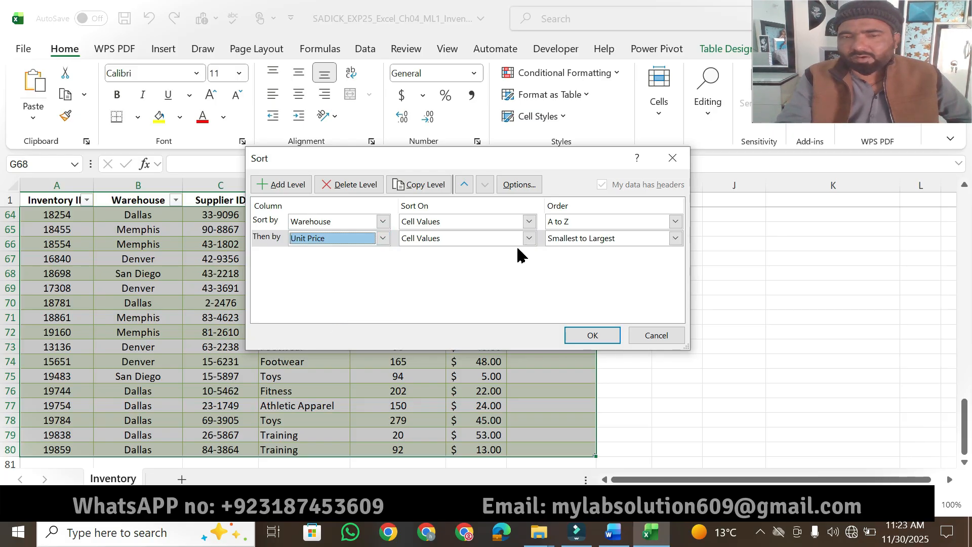
- Add a third sort level by Department, checking the column against the Word instructions
left_click(296, 188)
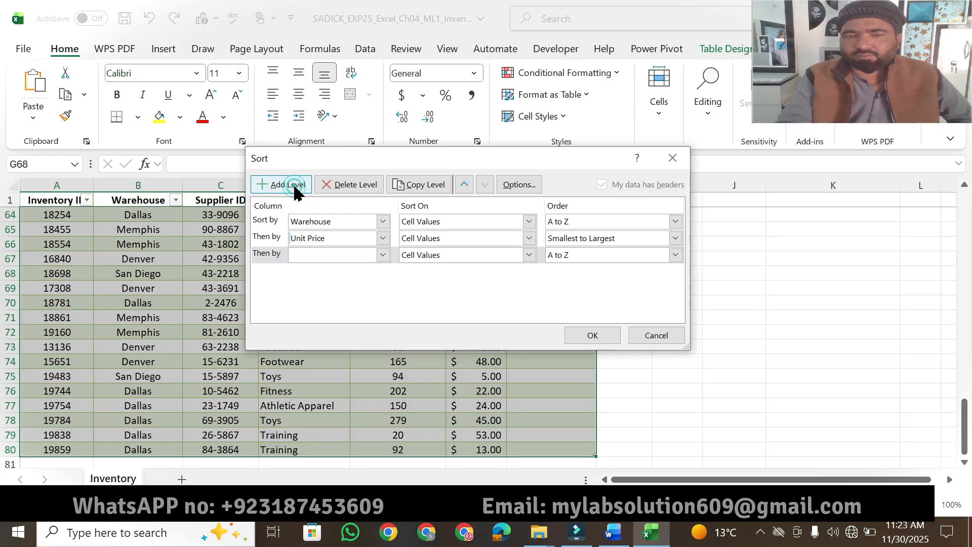
left_click(610, 538)
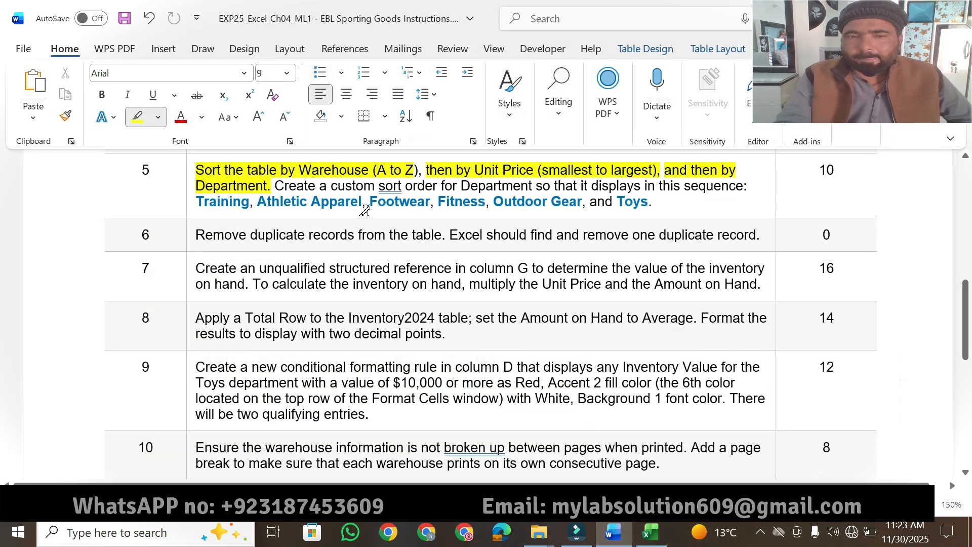
left_click(648, 537)
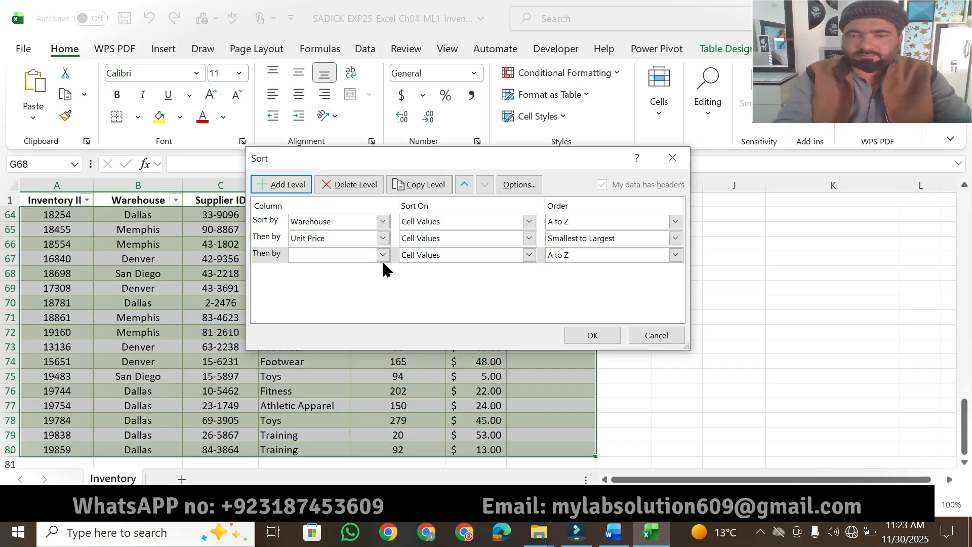
left_click(383, 254)
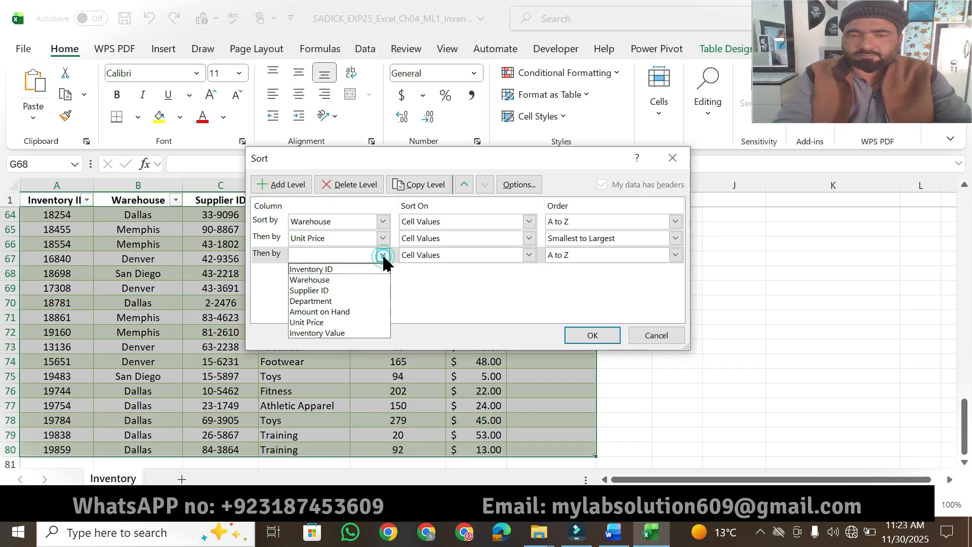
left_click(341, 302)
- Return to Word and highlight "custom sort order for Department" in step 5 in yellow
left_click(614, 537)
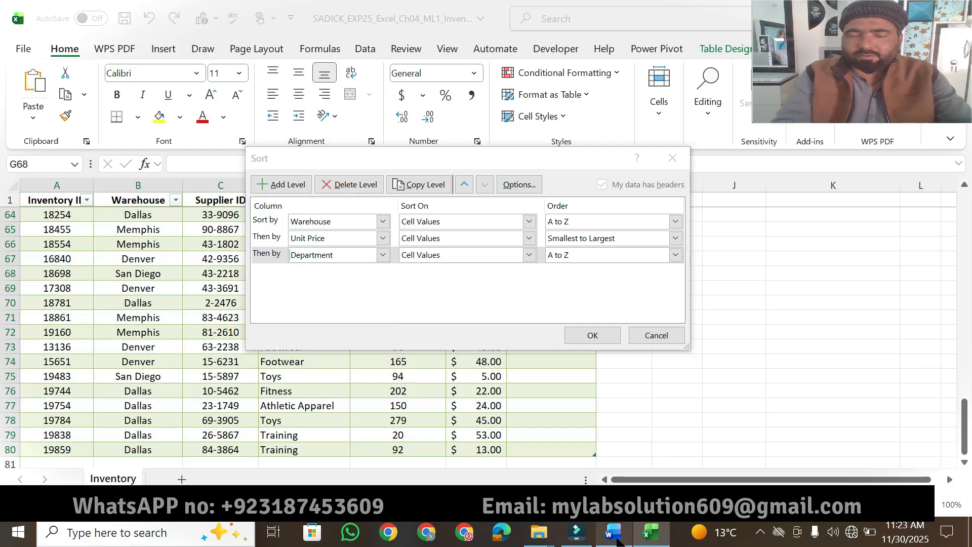
mouse_move(330, 185)
left_mouse_down()
mouse_move(529, 185)
mouse_move(505, 179)
left_mouse_up()
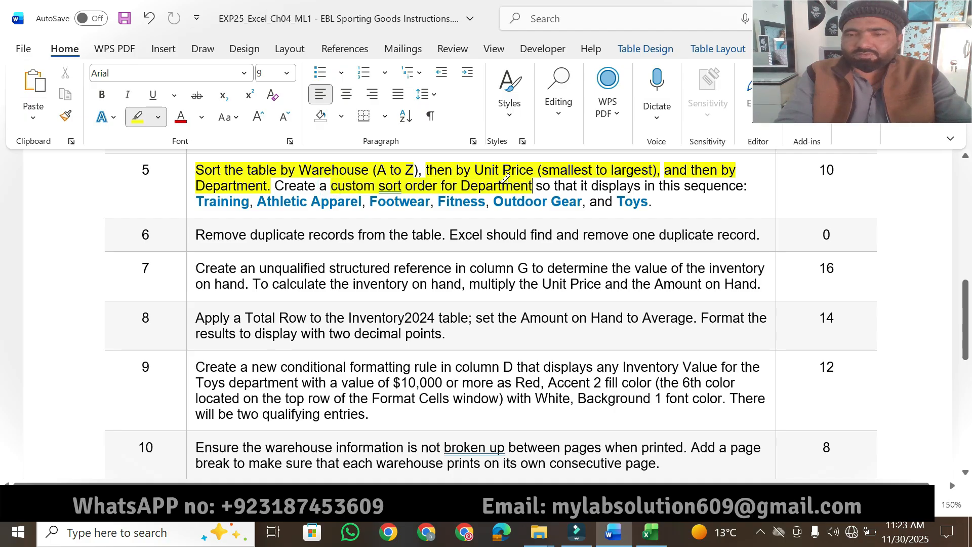
- Highlight "it displays in this sequence" in step 5, and switch to Excel to choose a custom list as the Department level's order
left_click_drag(578, 184, 744, 185)
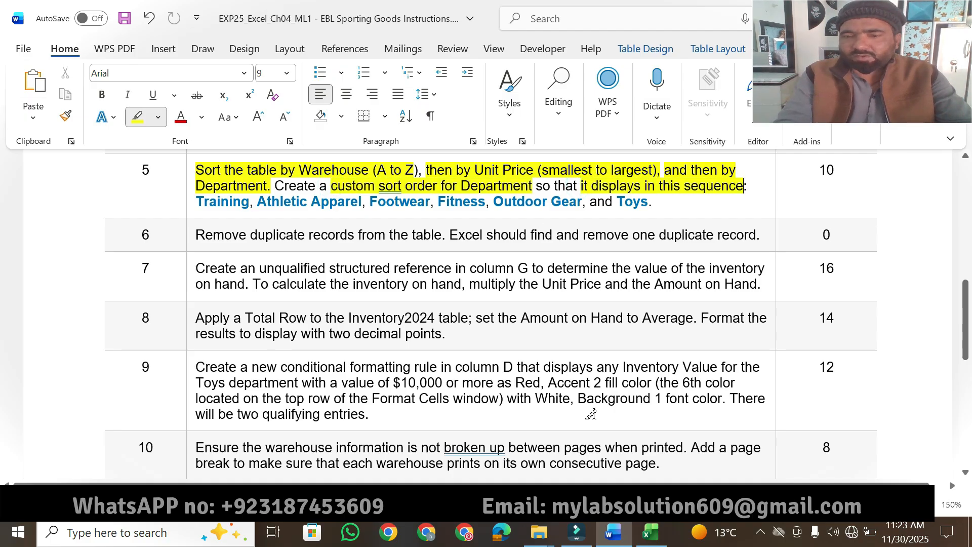
left_click(650, 532)
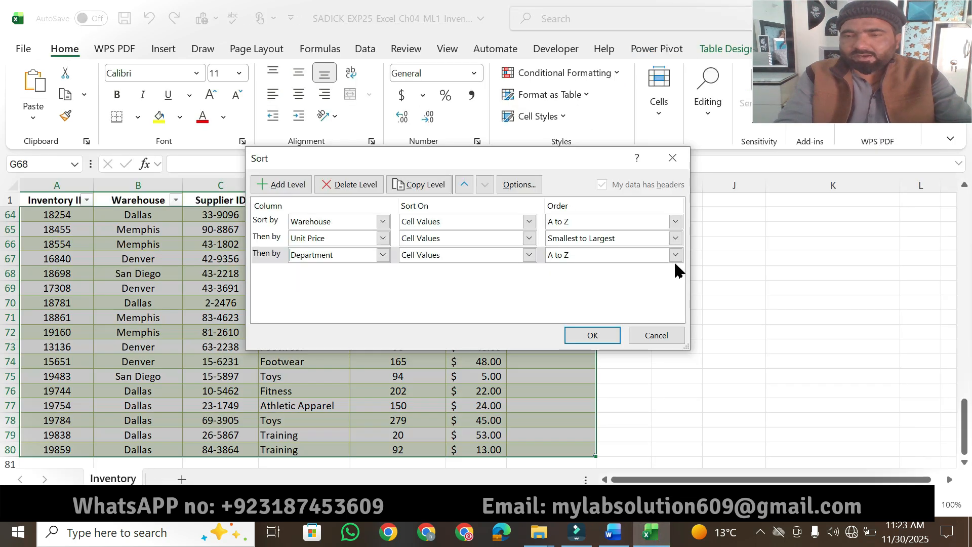
left_click(675, 254)
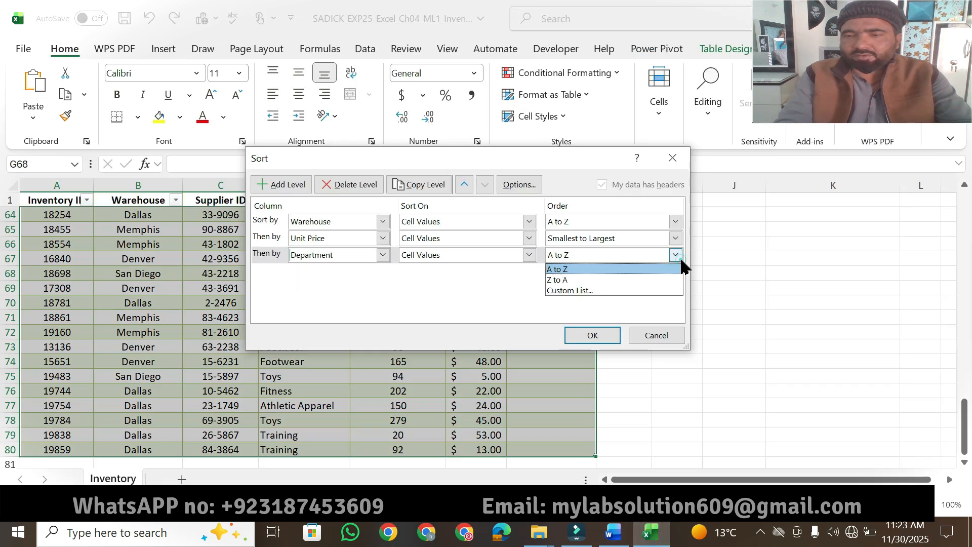
left_click(603, 290)
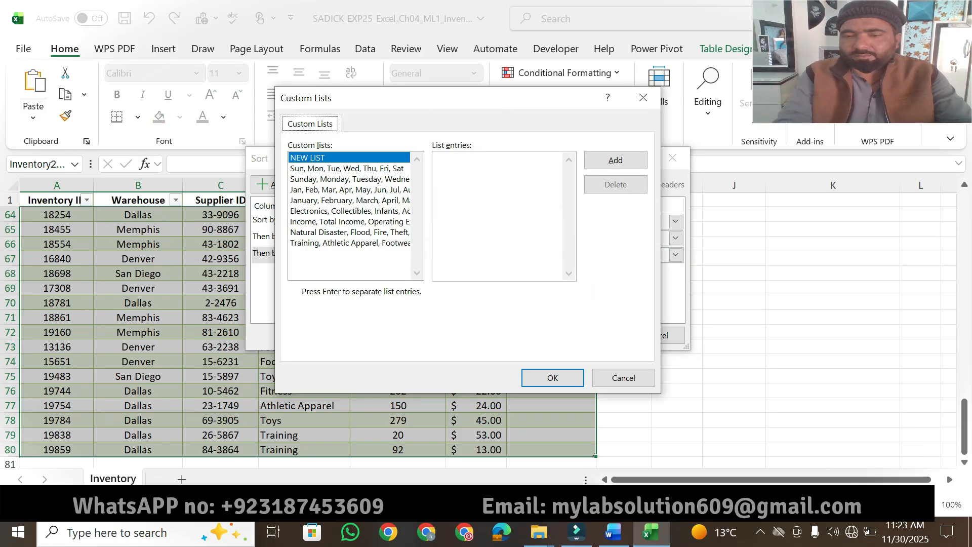
- Return to Word and copy the department sequence in step 5, from "Training" through "Toys", without the final period
left_click(613, 531)
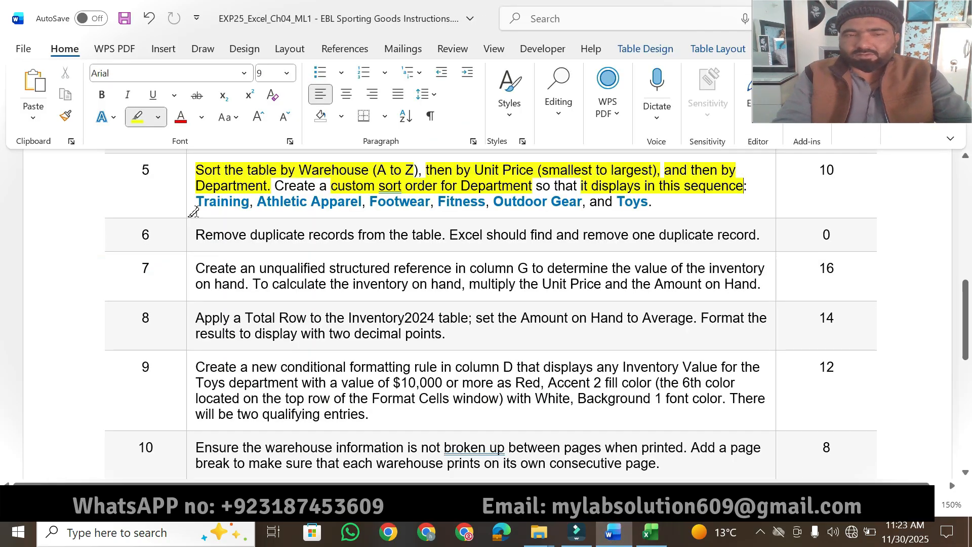
key("Escape")
left_click_drag(196, 201, 516, 207)
key("shift+Right")
key("shift+Right")
key("shift+Right")
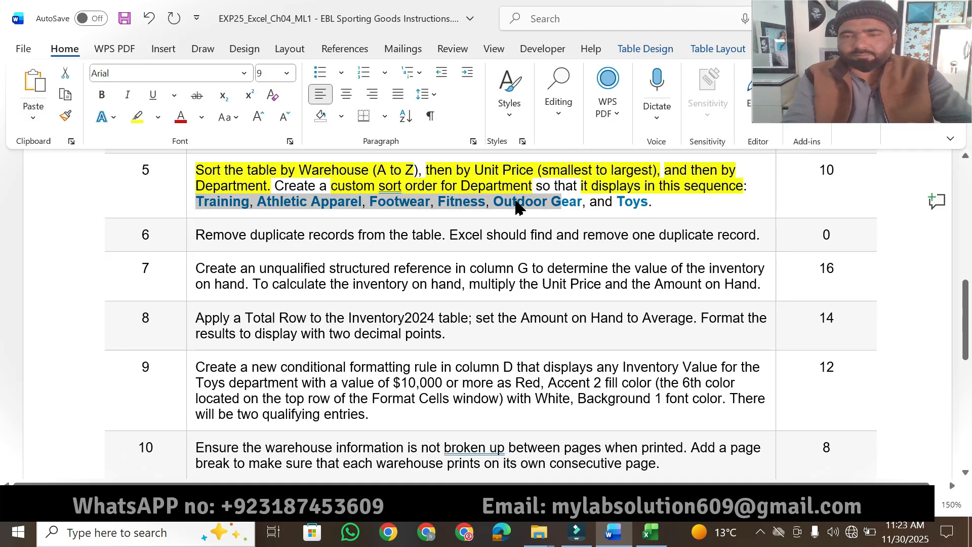
key("shift+Right")
key("shift+Right")
key("shift+Right")
key("shift+Right")
key("shift+Right")
key("shift+Right")
key("shift+Right")
key("shift+Right")
key("shift+Right")
key("shift+Right")
key("shift+Right")
key("shift+Right")
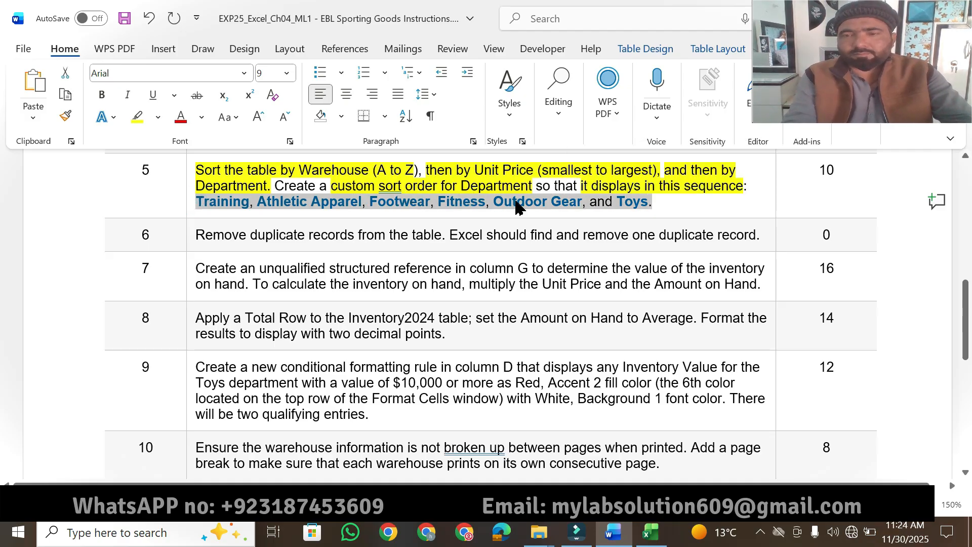
key("shift+Left")
key("ctrl+c")
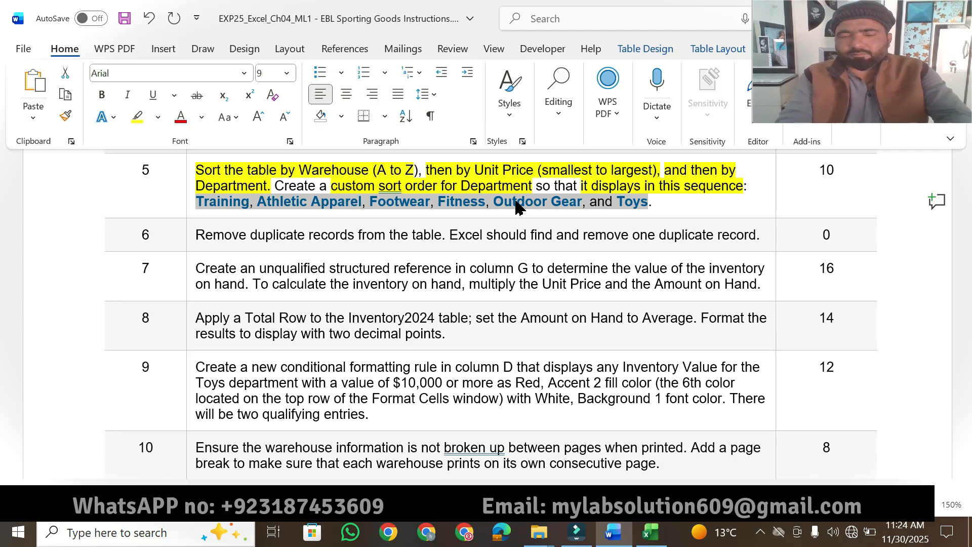
- Switch to Excel and enter Training, Athletic Apparel, Footwear, Fitness, Outdoor Gear, Toys as the new custom list's entries, removing the pasted word "and"
left_click(649, 532)
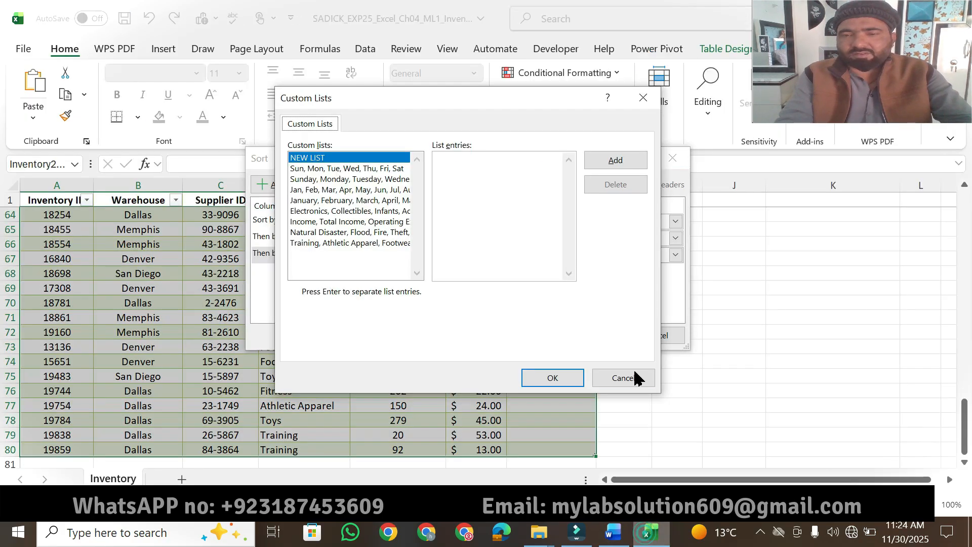
left_click(480, 182)
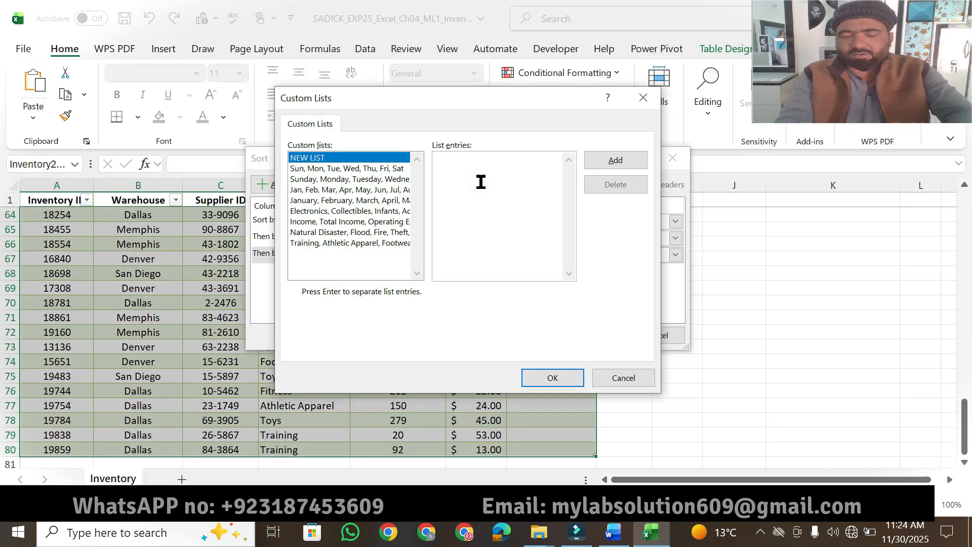
key("ctrl+v")
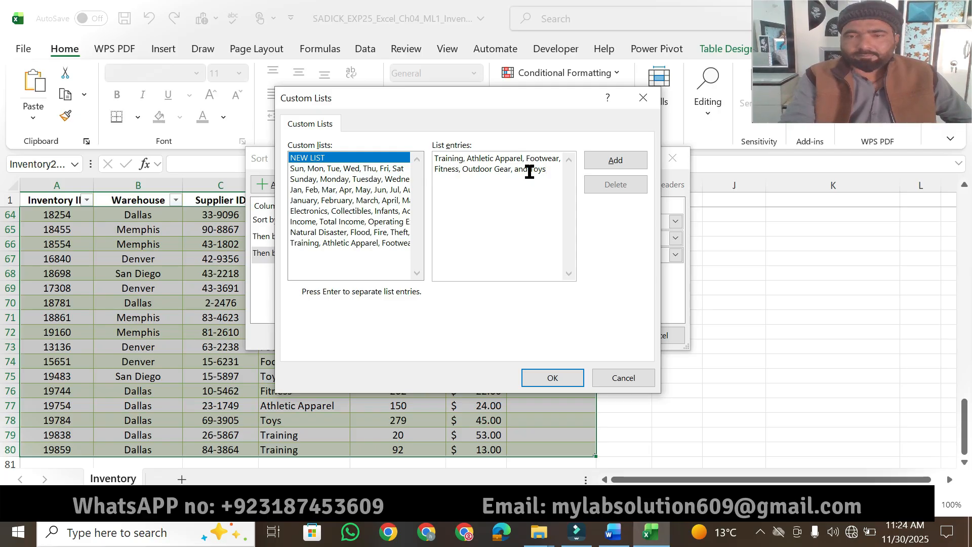
key("BackSpace")
key("BackSpace")
key("BackSpace")
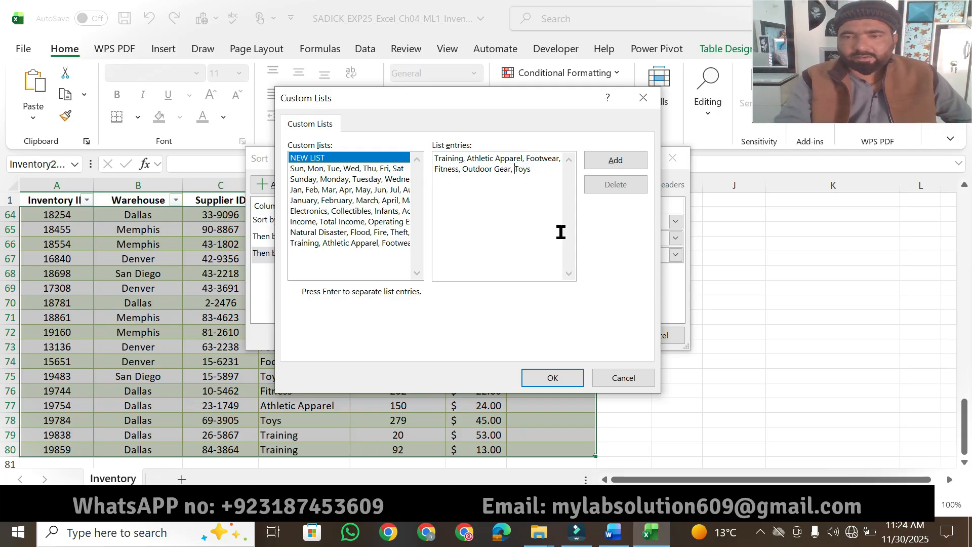
- Add the entries as a custom list and apply the three-level sort to the table
left_click(629, 165)
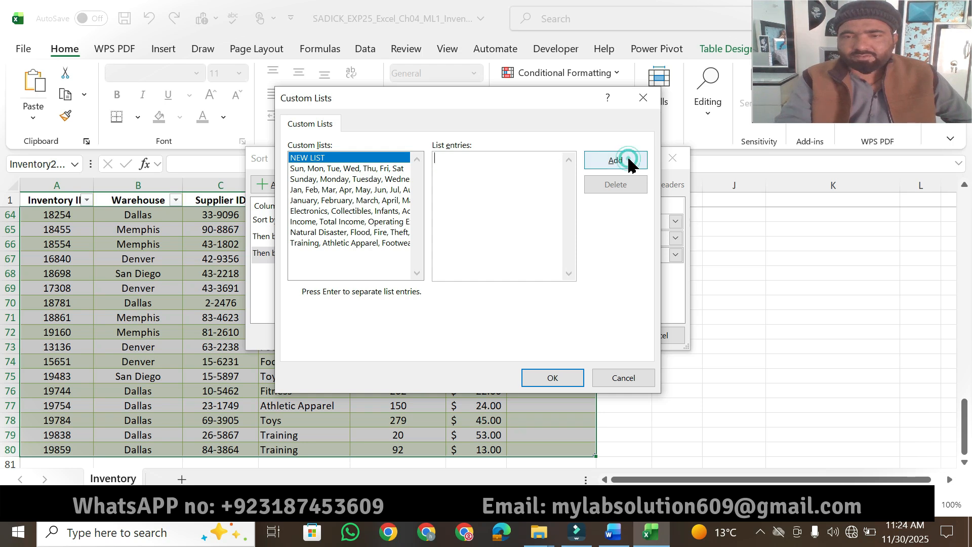
left_click(546, 377)
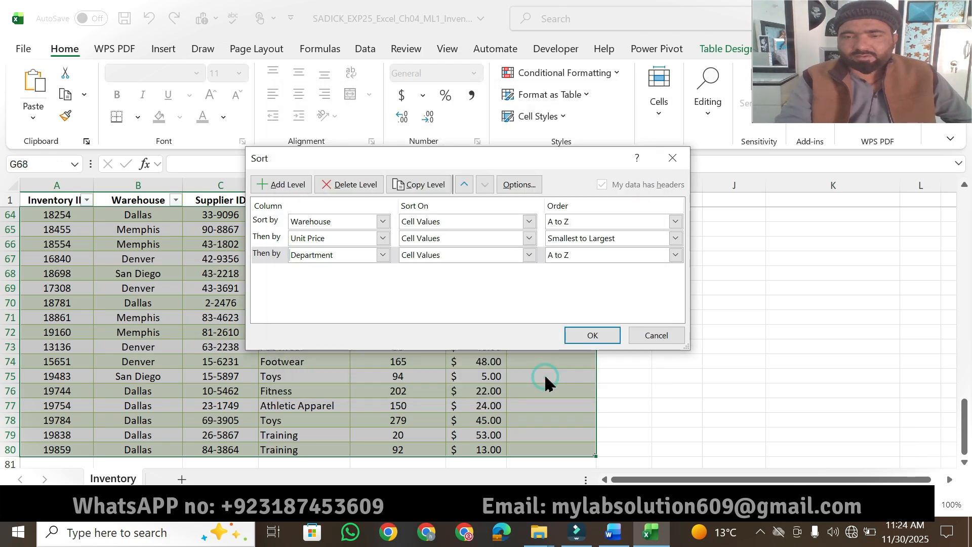
left_click(590, 336)
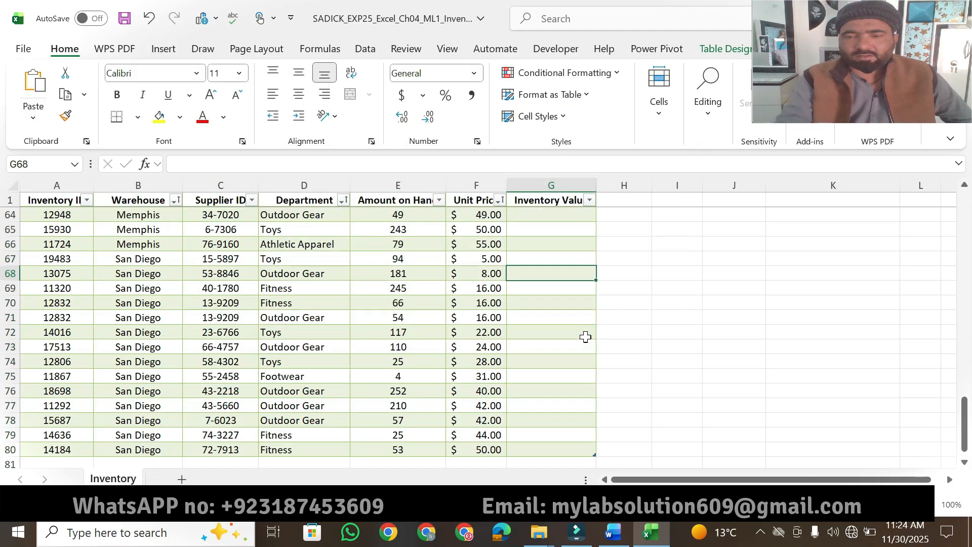
- Return to Word and highlight step 5's 10 points and both sentences of step 6 about removing duplicate records in yellow
left_click(611, 538)
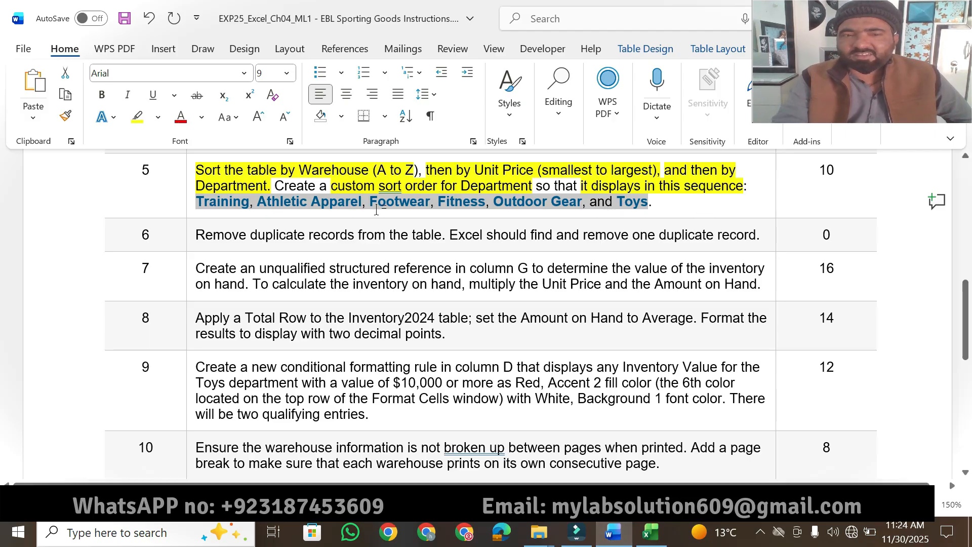
left_click(642, 543)
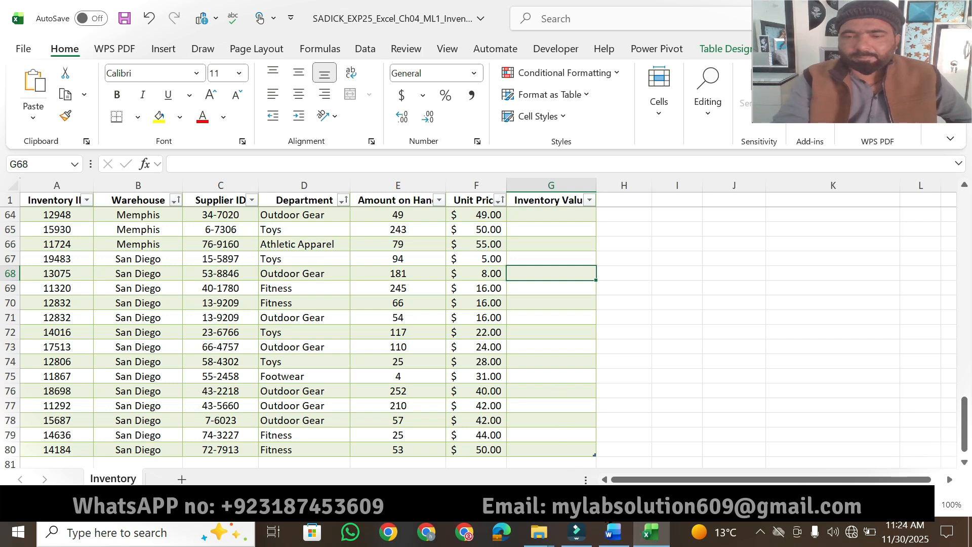
left_click(613, 539)
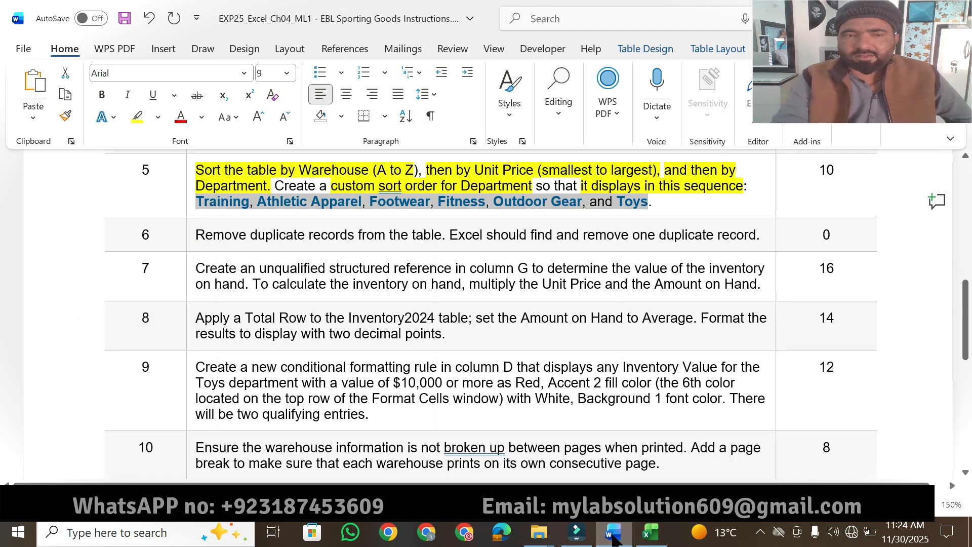
left_click(806, 189)
left_click(134, 118)
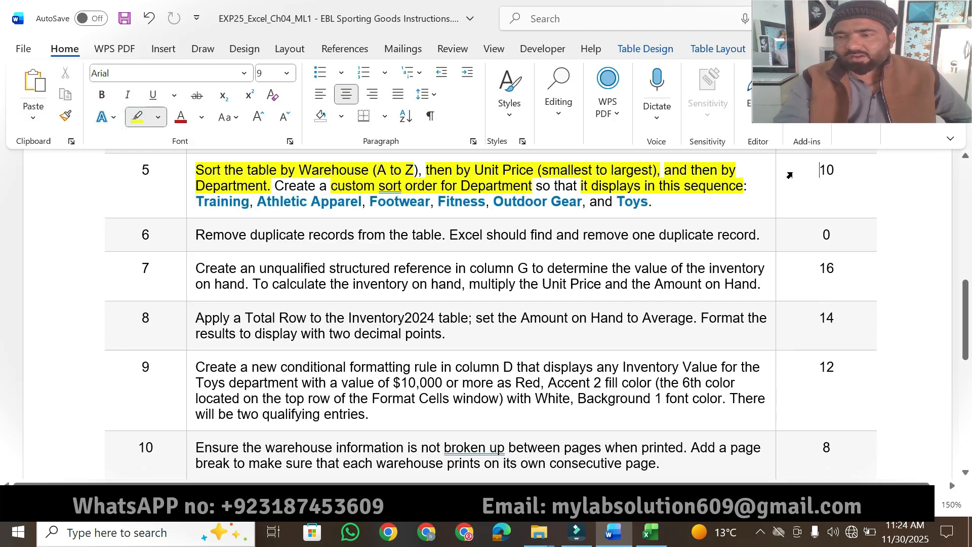
left_click_drag(818, 169, 837, 171)
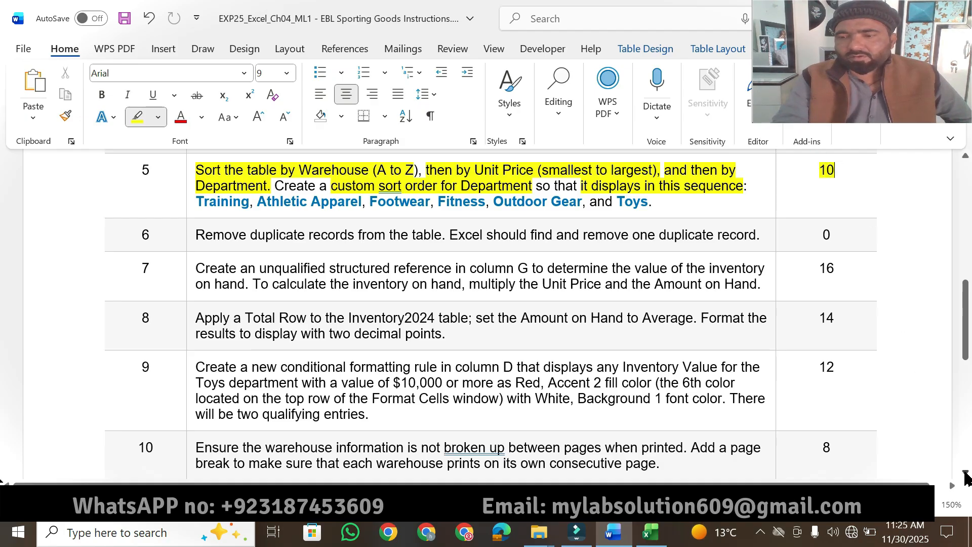
left_click(966, 474)
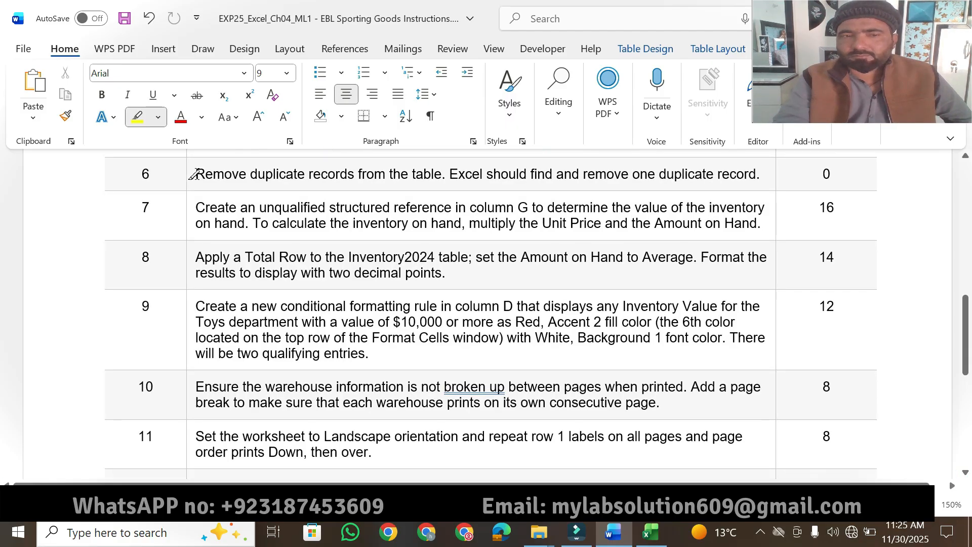
left_click_drag(194, 173, 756, 174)
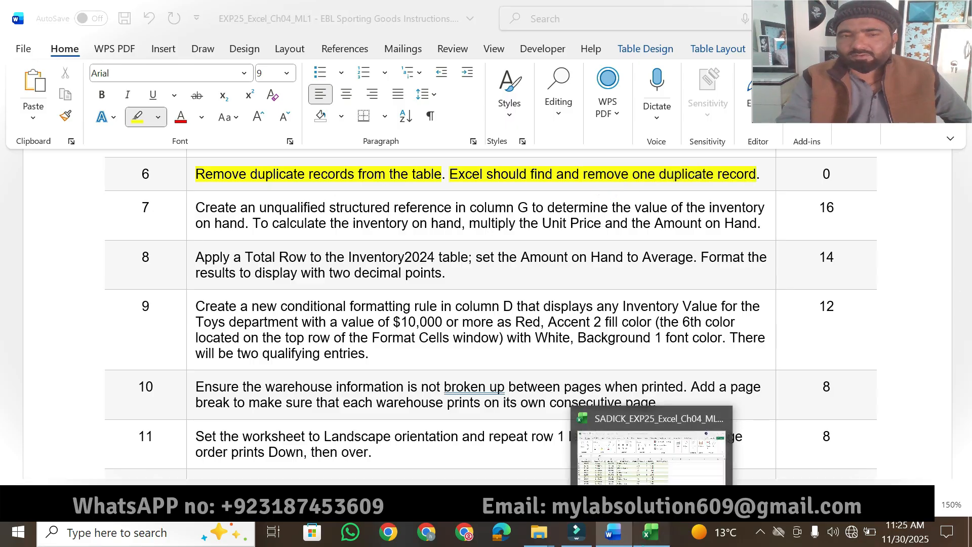
- Switch to Excel and remove duplicate records from the Inventory2024 table, comparing all columns
left_click(650, 531)
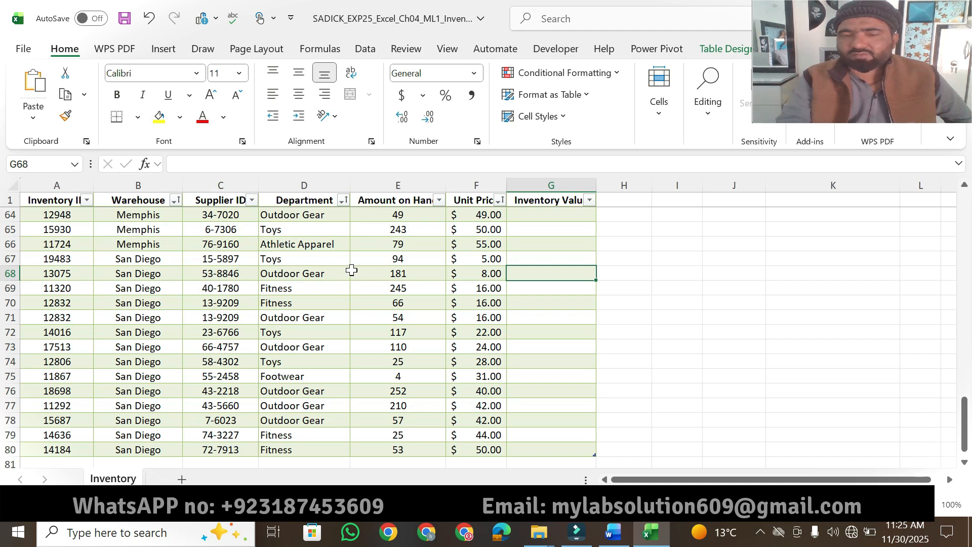
left_click(723, 48)
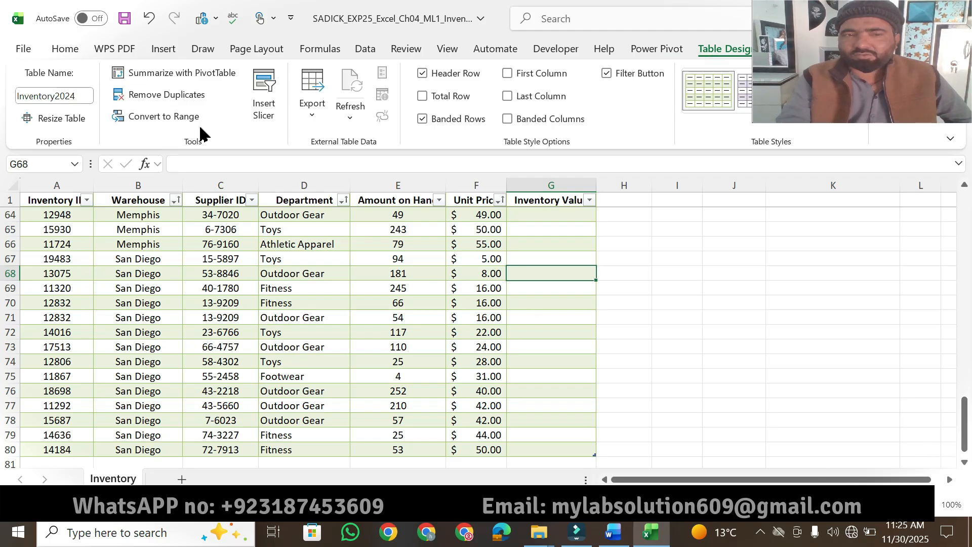
left_click(171, 96)
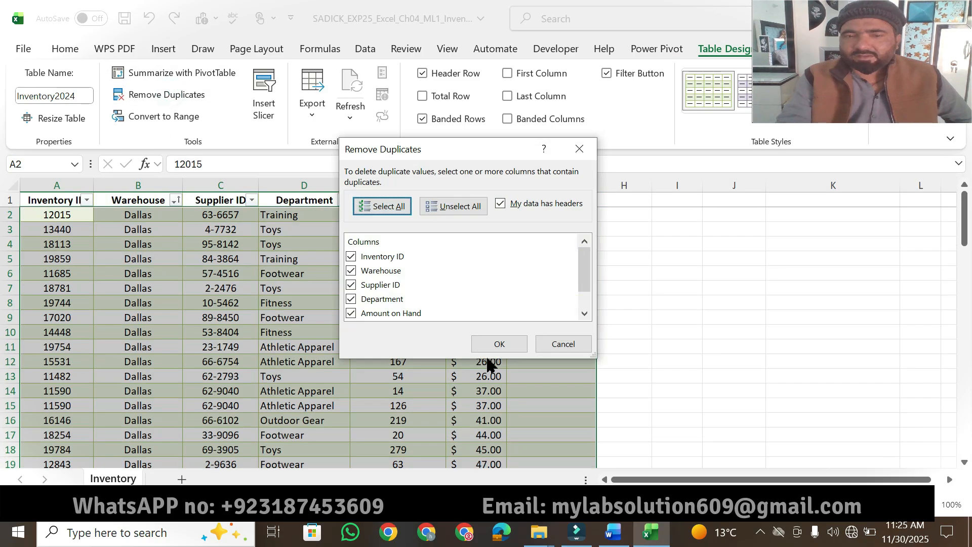
left_click(493, 345)
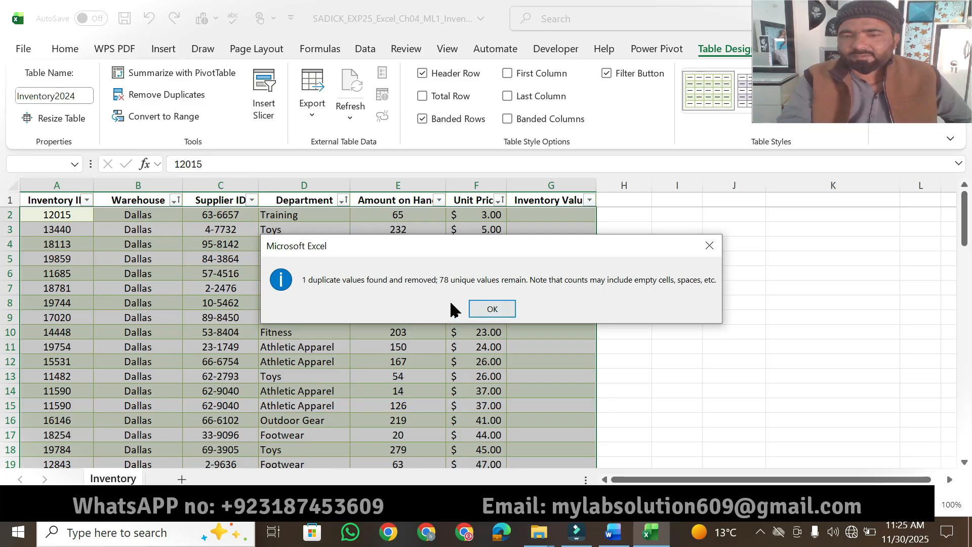
left_click(491, 308)
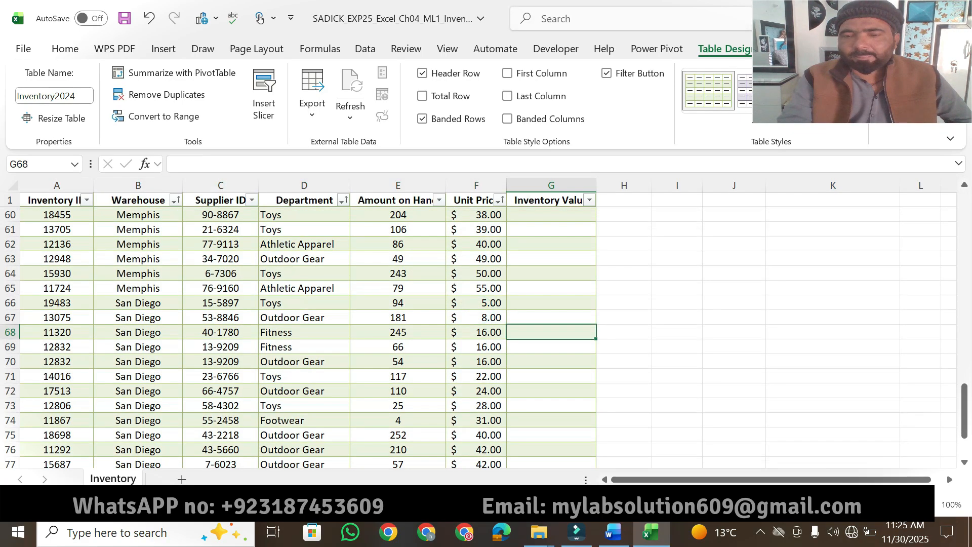
- Return to Word and highlight "Save and close EXP25" and "Exit Excel." in step 13 in yellow
left_click(610, 534)
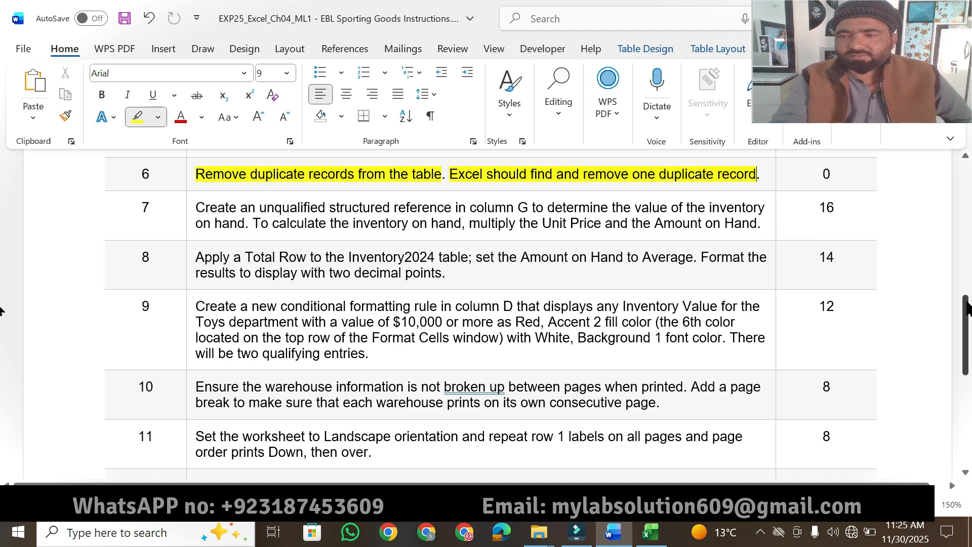
left_click_drag(967, 324, 966, 380)
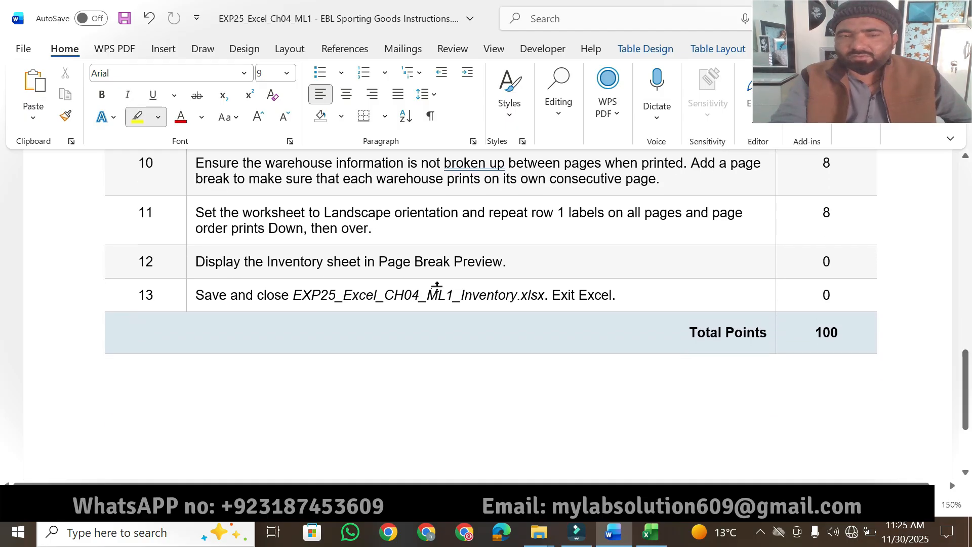
left_click_drag(195, 292, 334, 294)
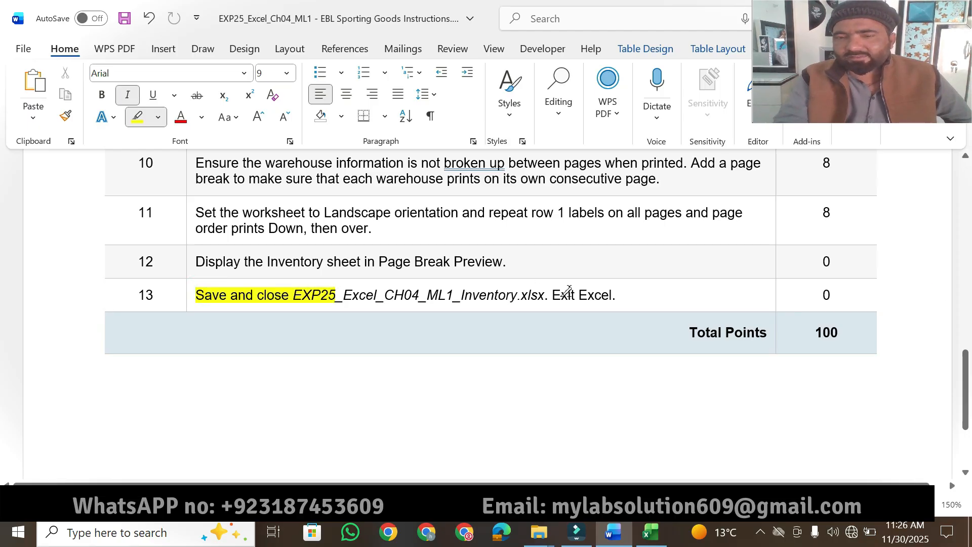
left_click_drag(550, 293, 625, 296)
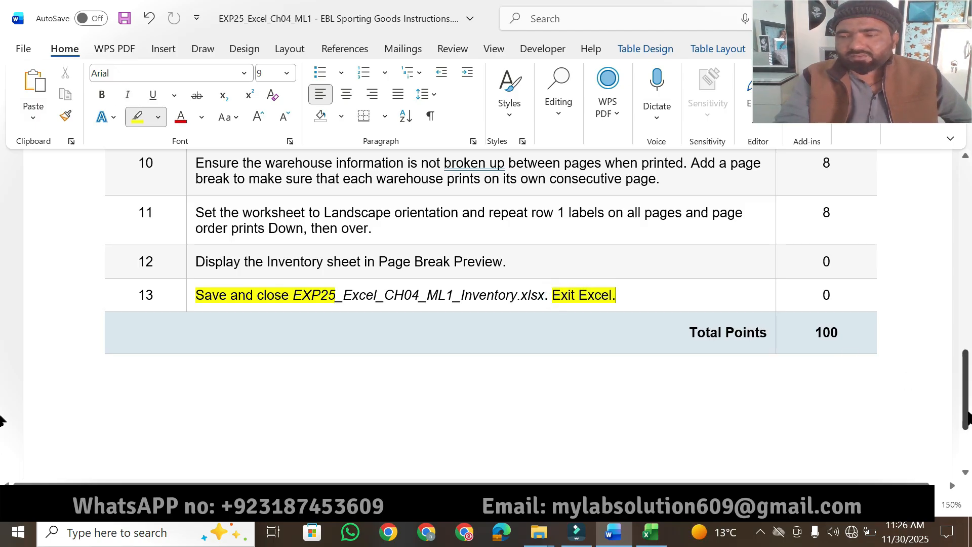
left_click_drag(966, 374, 965, 202)
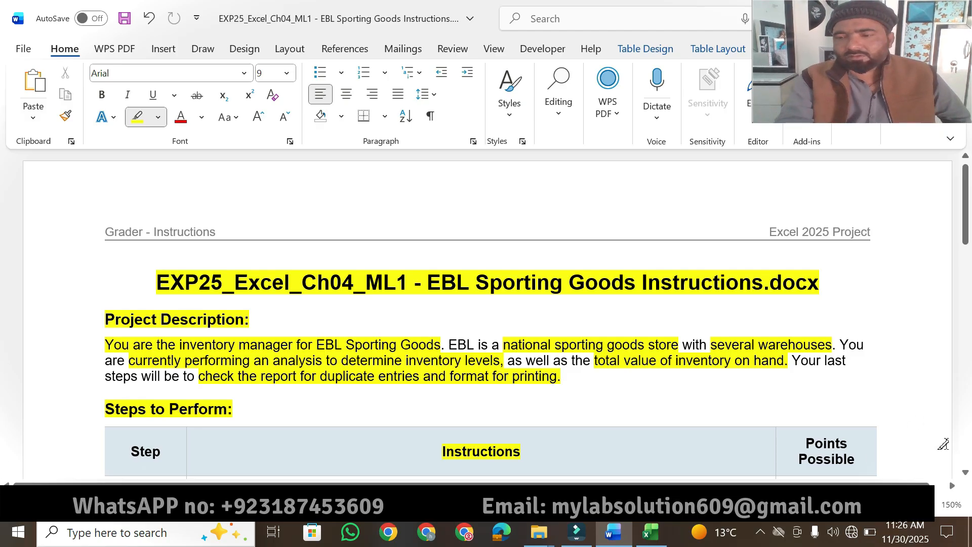
left_click(967, 475)
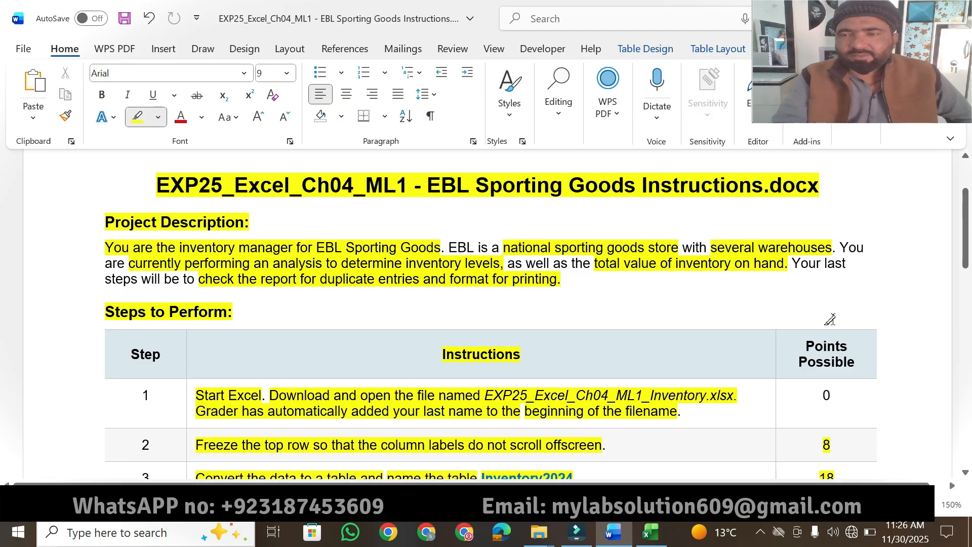
mouse_move(965, 258)
left_mouse_down()
mouse_move(966, 377)
mouse_move(965, 244)
left_mouse_up()
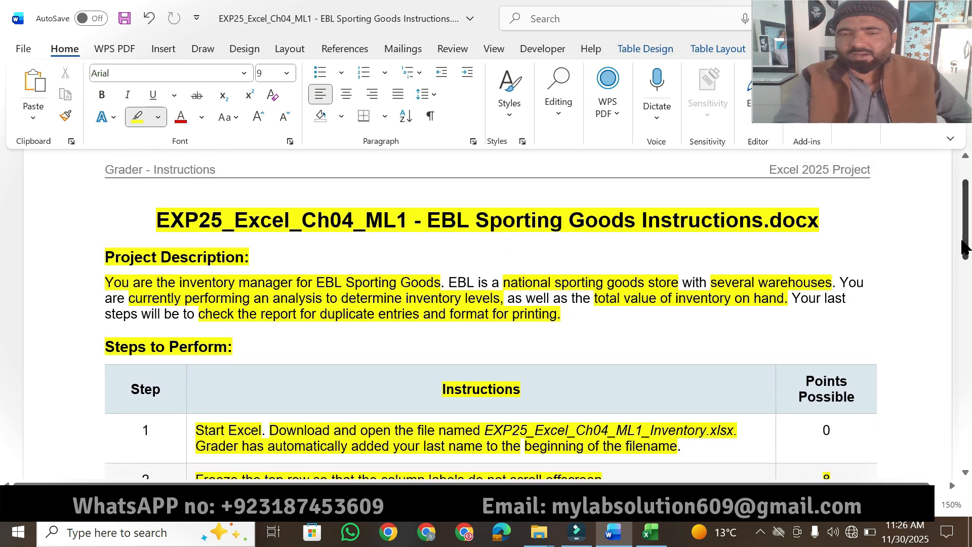